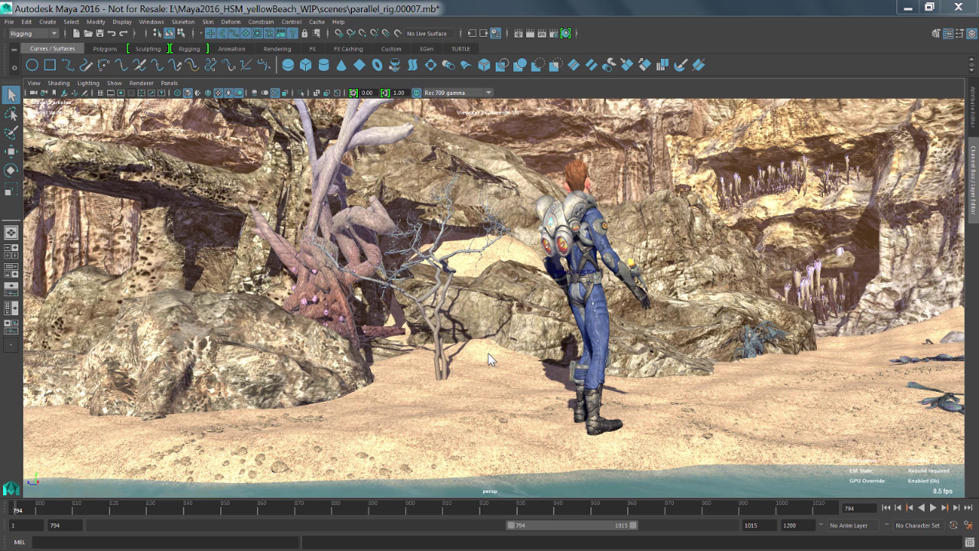
Step: Keep Rigging as the menu set and browse the Skeleton through Help menus before closing them
left_click(35, 34)
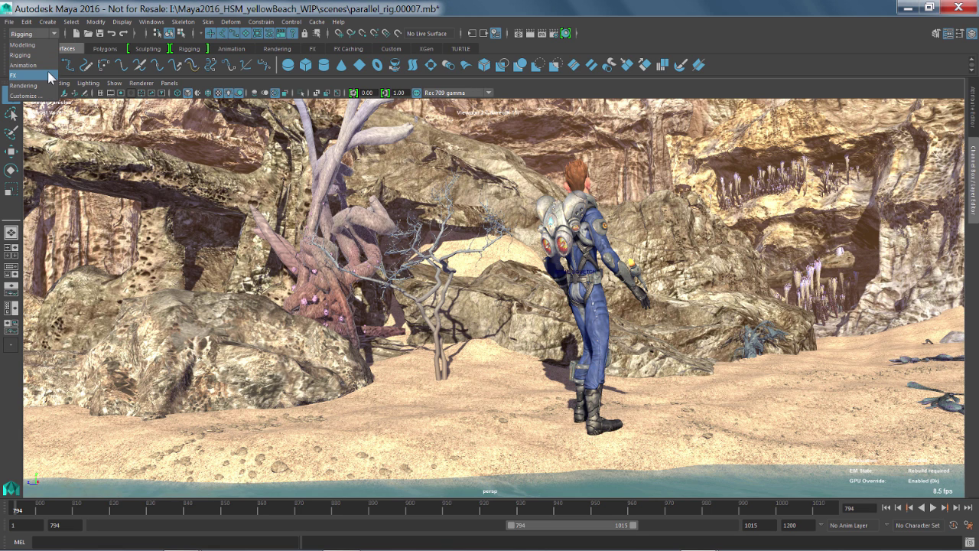
left_click(40, 57)
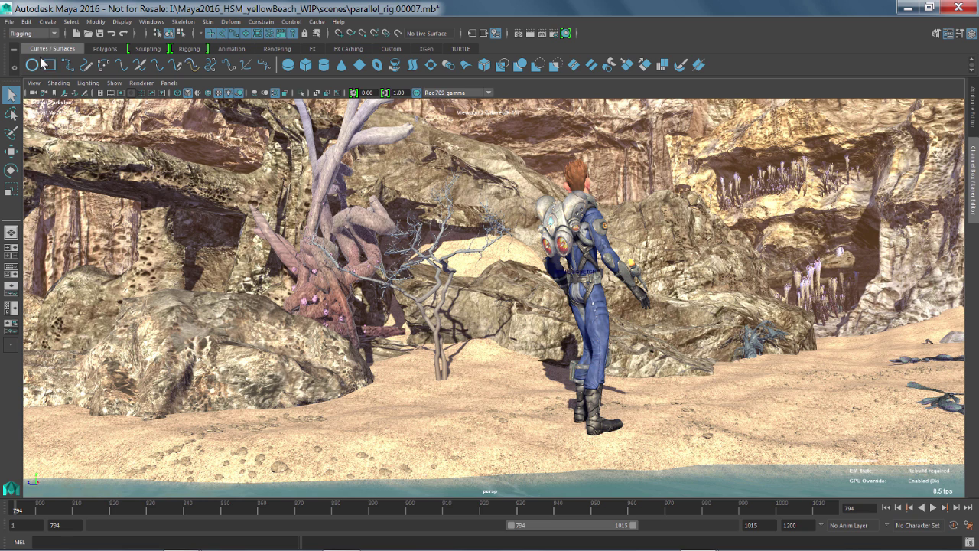
left_click(181, 22)
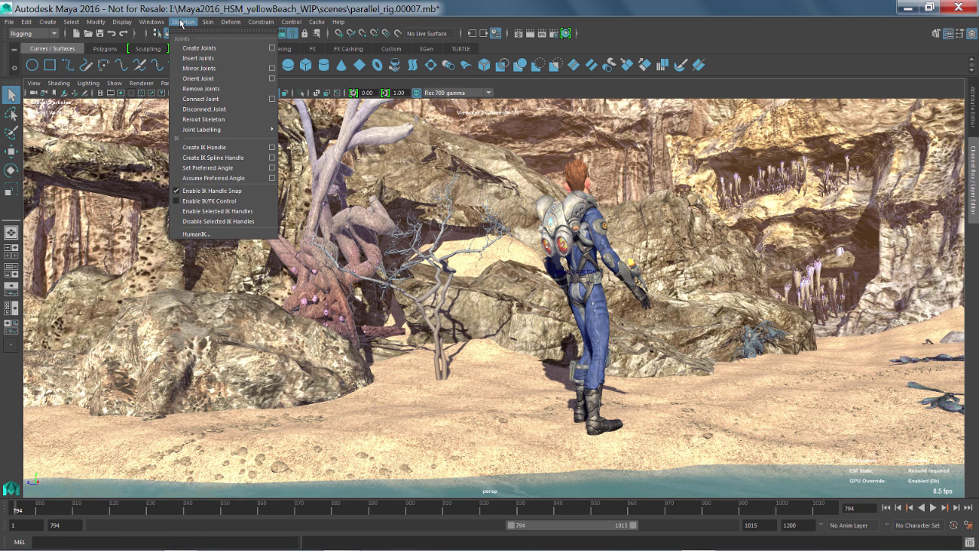
mouse_move(228, 23)
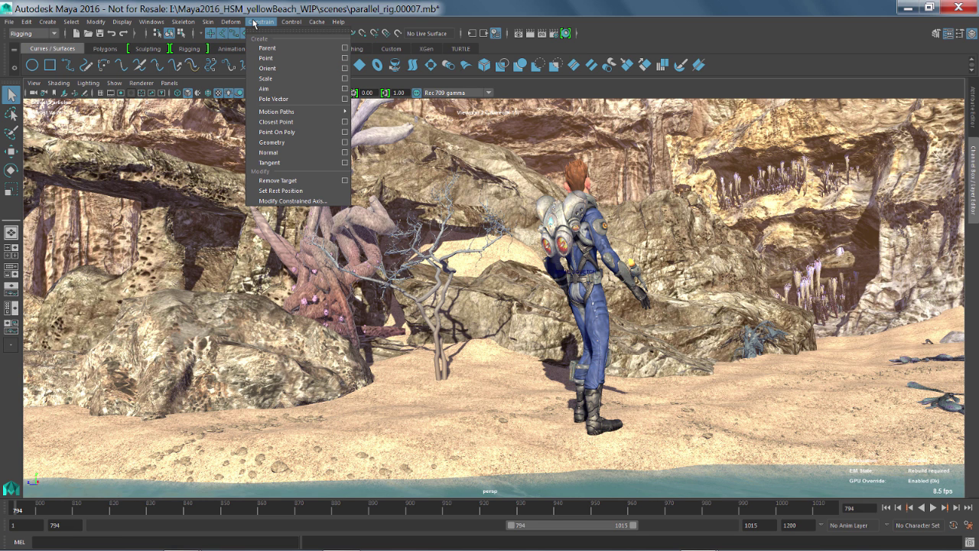
mouse_move(338, 21)
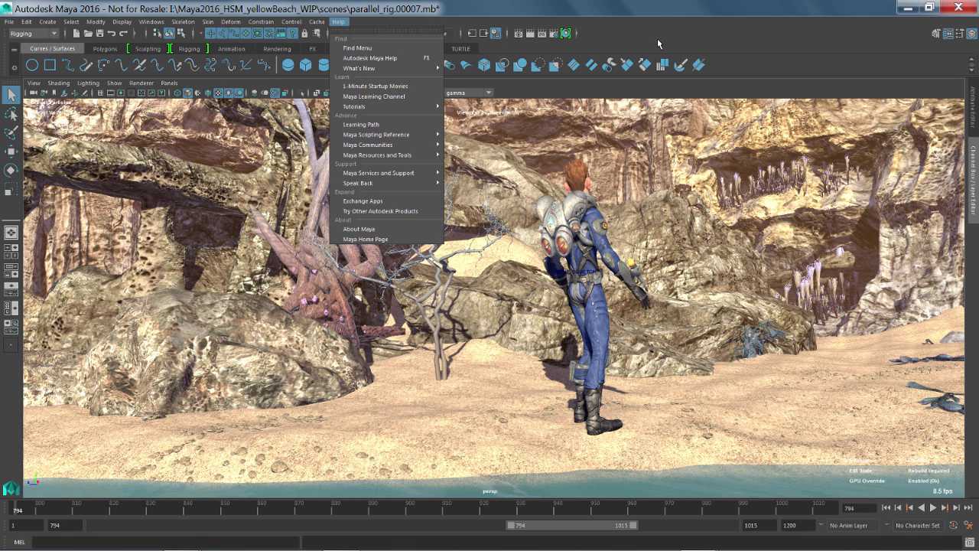
left_click(657, 39)
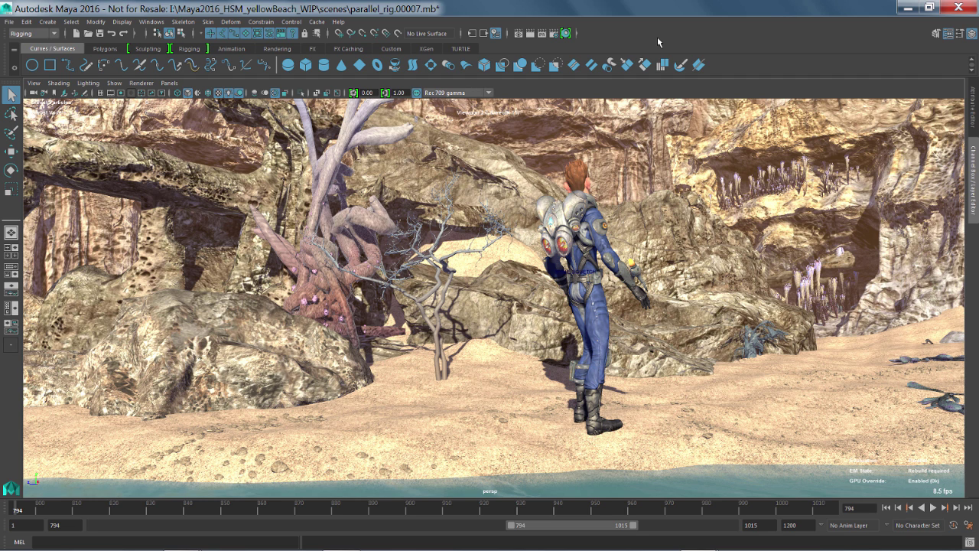
Step: Switch to the Polygons and FX shelves, then open the Hypershade showing the Sven_Suit network
left_click(105, 48)
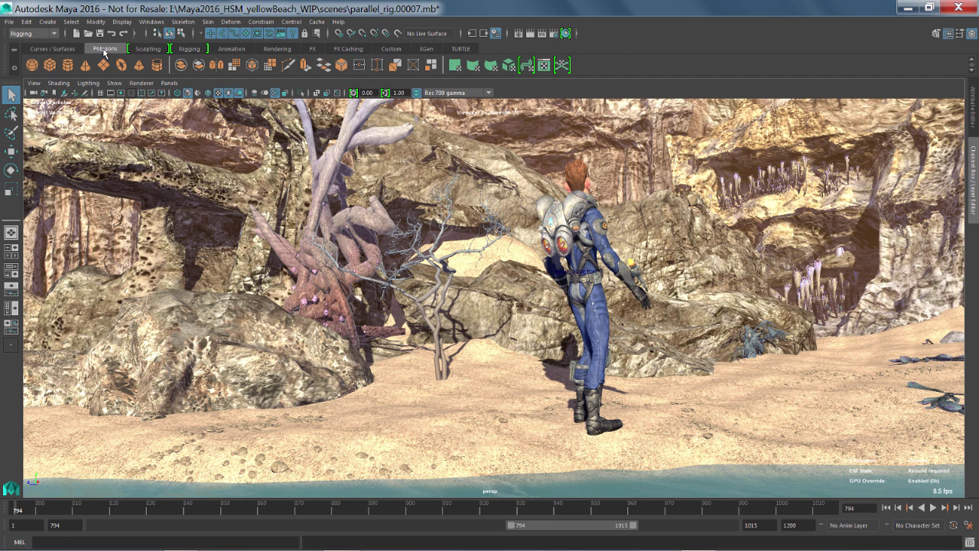
left_click(312, 49)
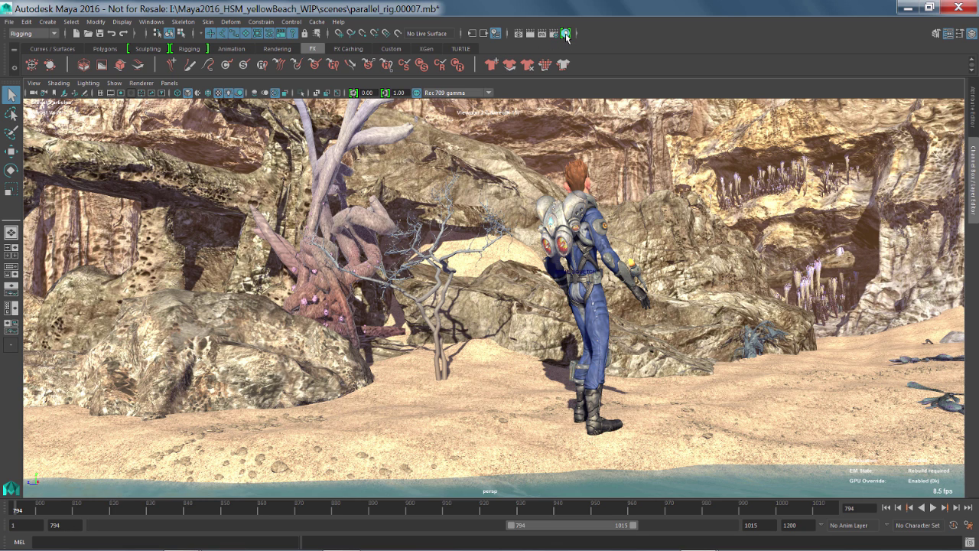
left_click(566, 34)
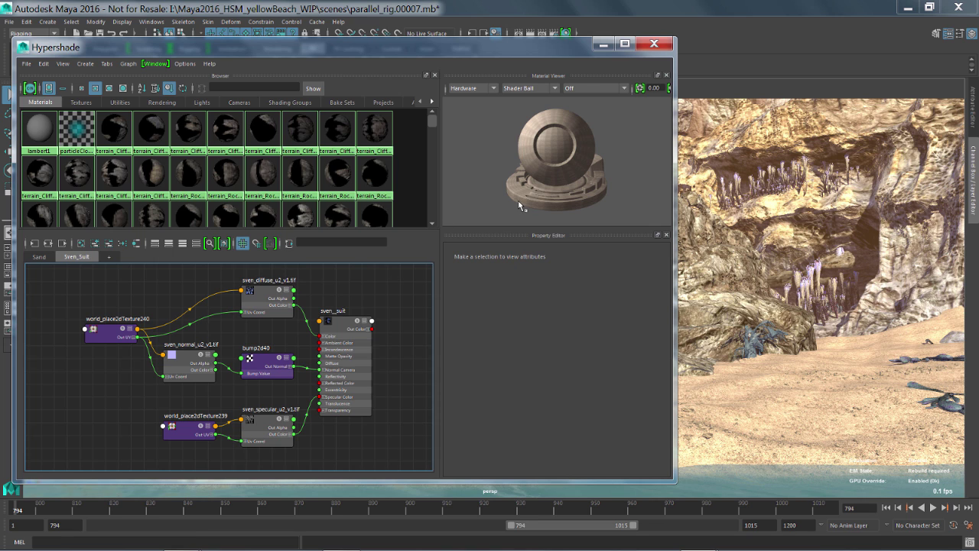
Step: Toggle the node editor between the Sand and Sven_Suit graph tabs
left_click(36, 257)
left_click(78, 256)
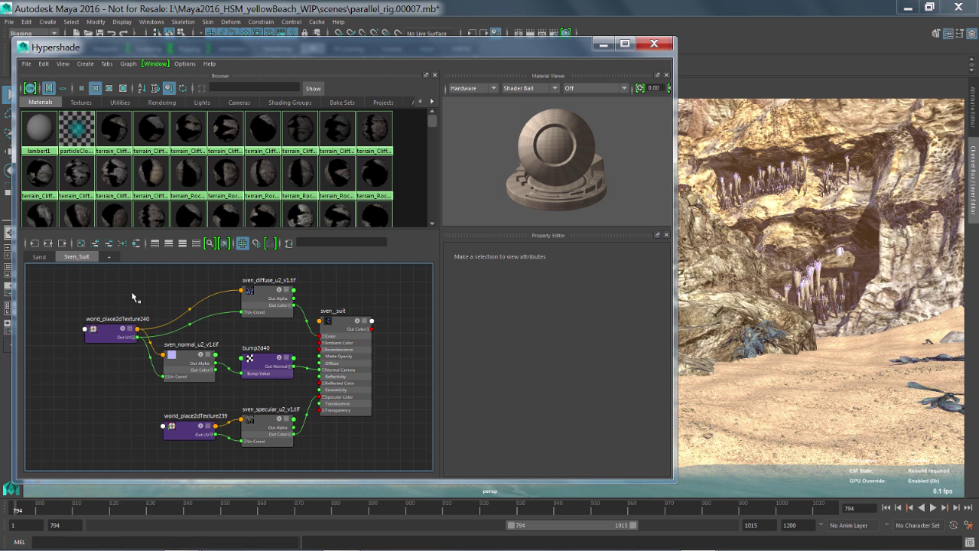
Step: Select the Sand blinn node and scroll through its attributes in the Property Editor
left_click(37, 257)
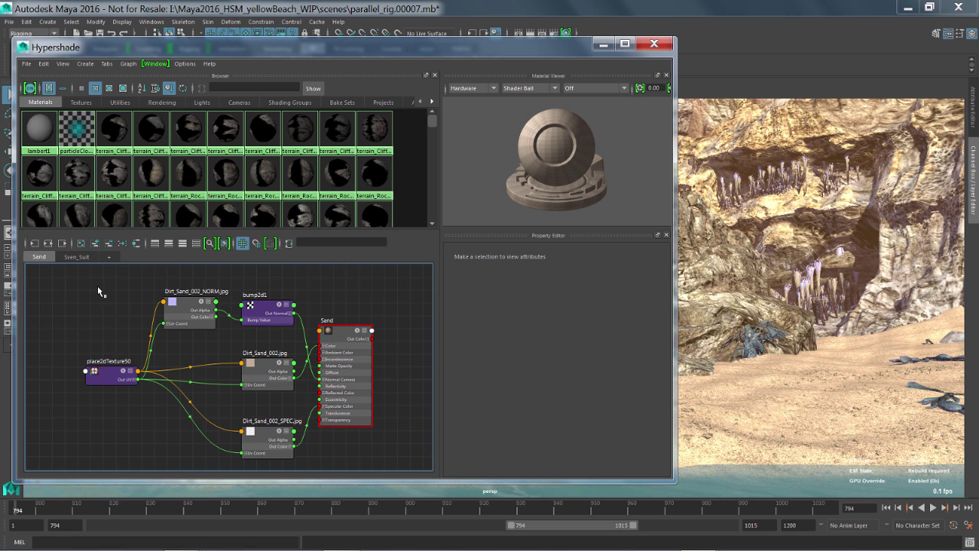
left_click(327, 325)
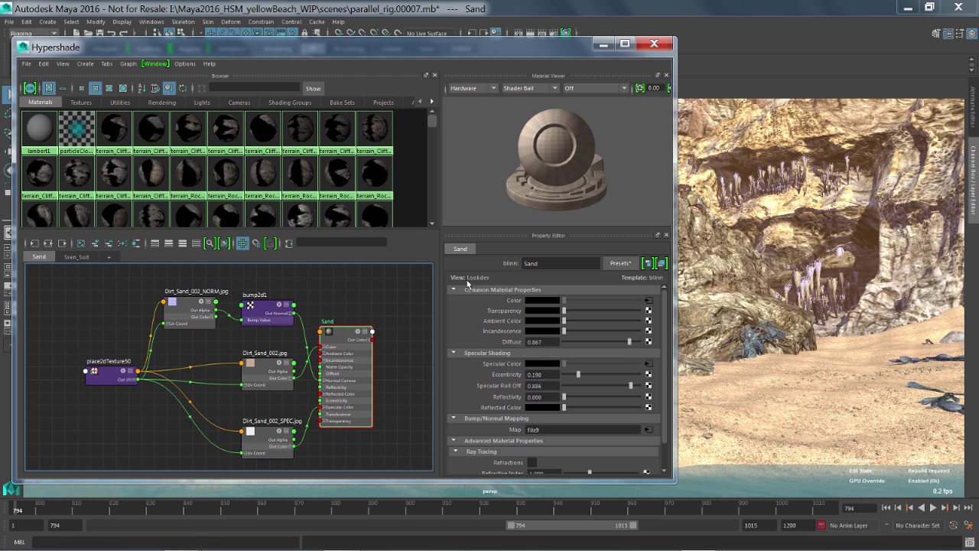
scroll(667, 351, "down", 2)
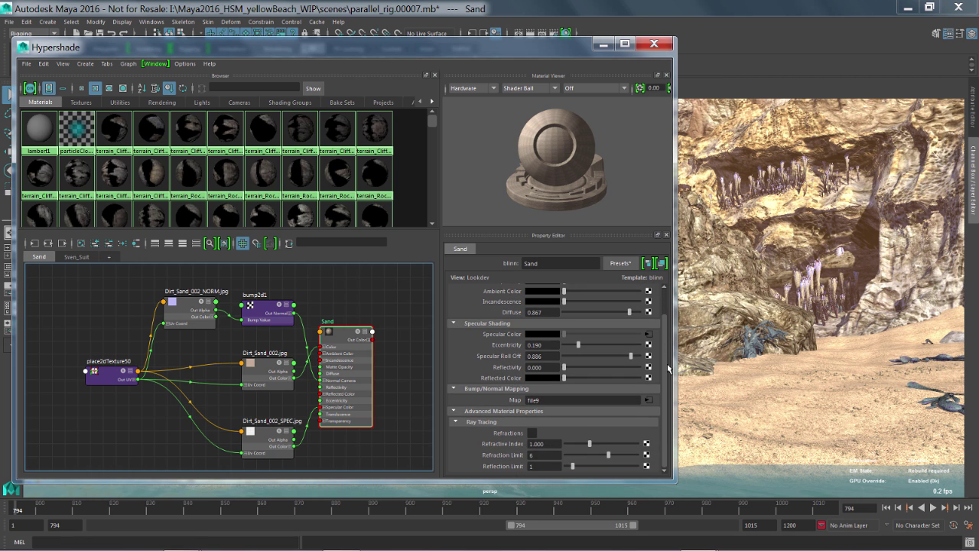
scroll(667, 351, "up", 2)
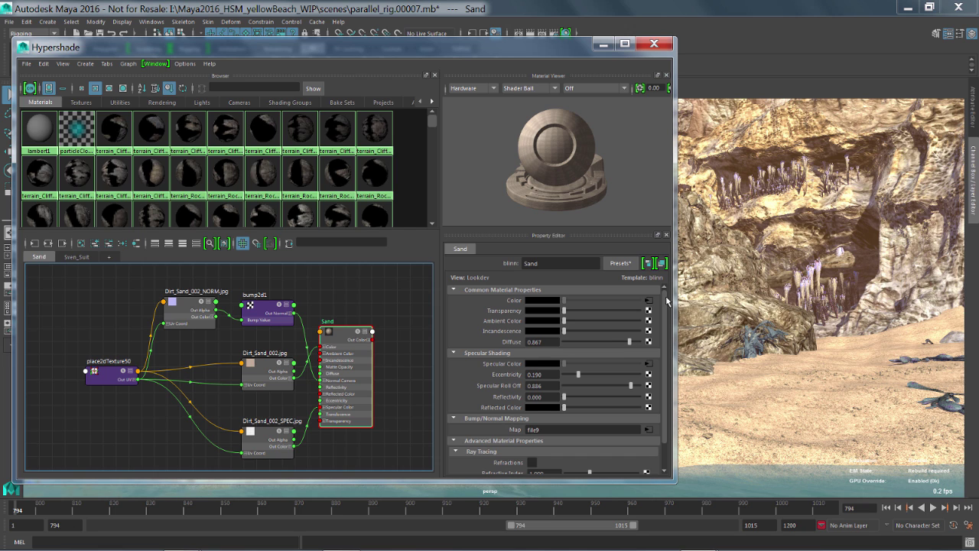
Step: Try the full attribute view with sample swatch, then return to the compact Lookdev view
left_click(648, 264)
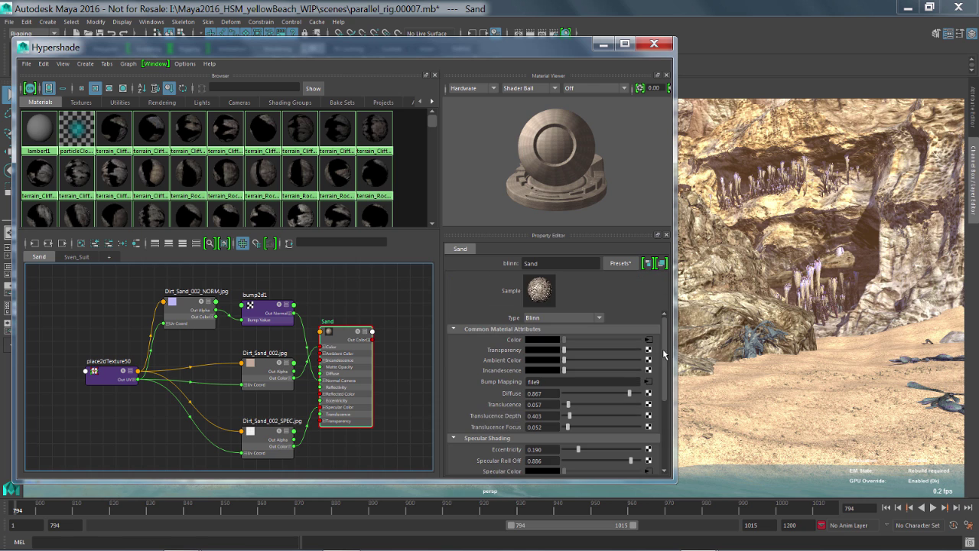
scroll(665, 353, "down", 5)
left_click_drag(661, 407, 663, 312)
left_click(648, 264)
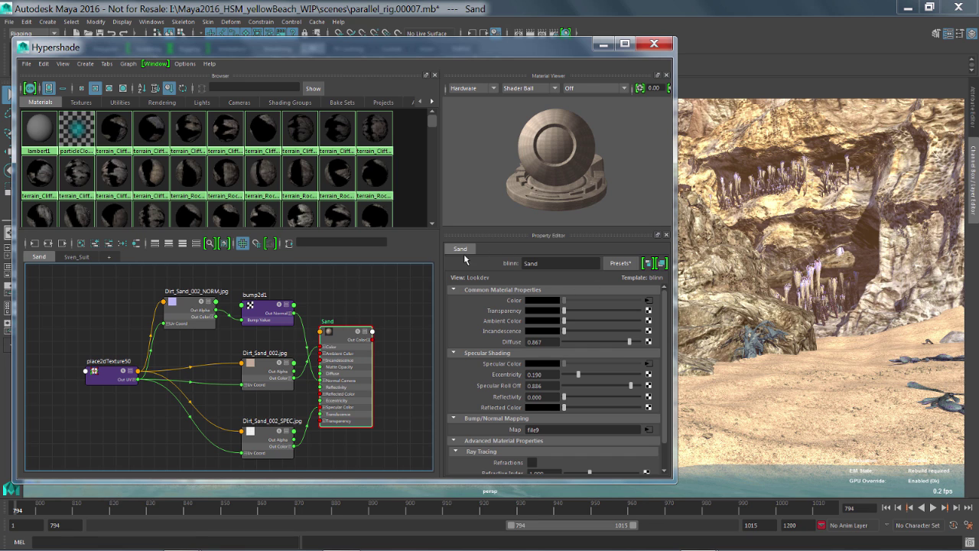
Step: Select Dirt_Sand_002_SPEC together with Dirt_Sand_002.jpg and bump2d1
left_click(267, 434)
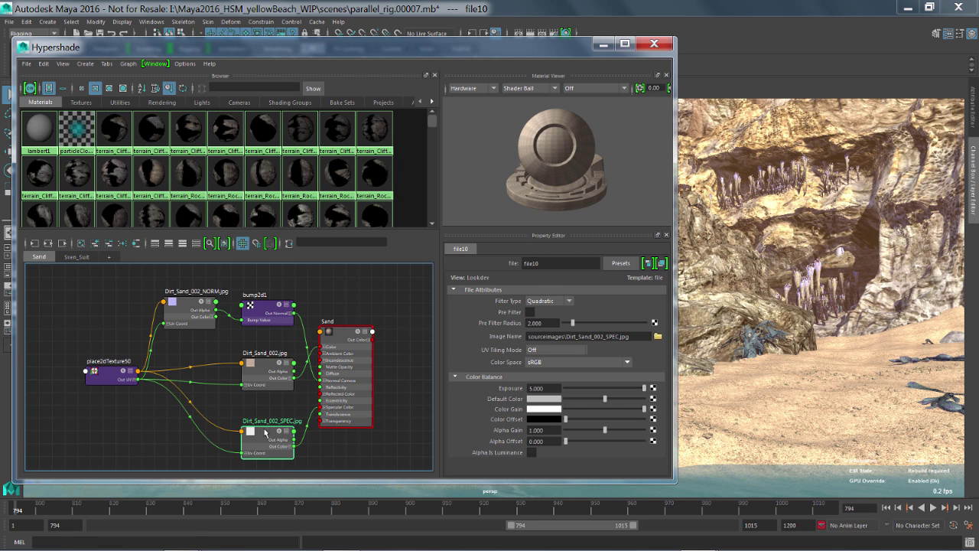
left_click(267, 368, "shift")
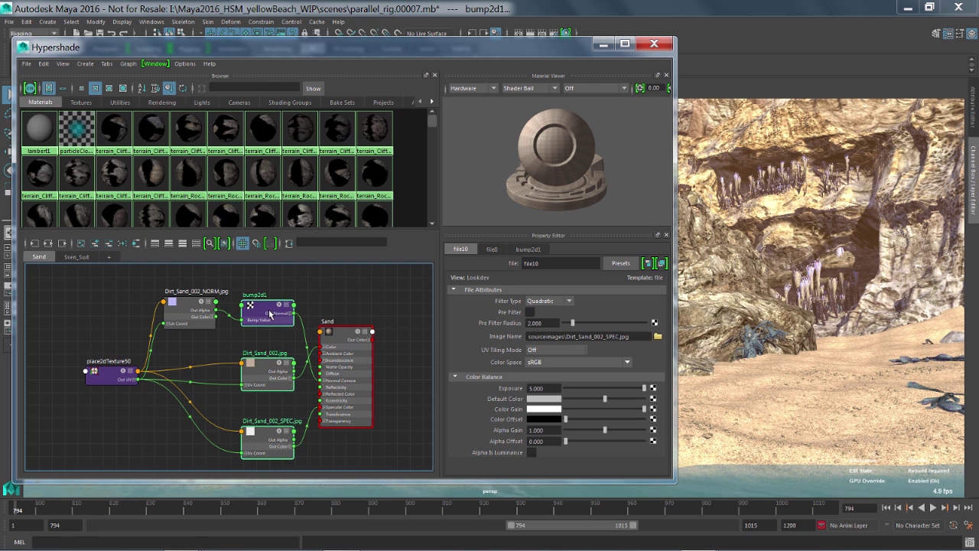
left_click(272, 314, "shift")
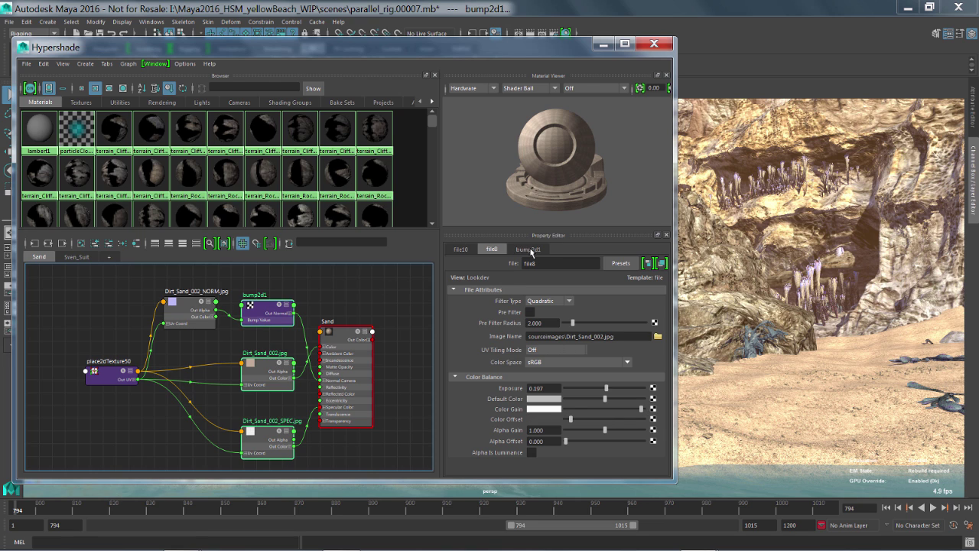
Step: Cycle through the bump2d1, file8 and file10 Property Editor tabs, ending on file10
left_click(529, 251)
left_click(494, 251)
left_click(463, 250)
left_click(490, 250)
left_click(537, 251)
left_click(463, 251)
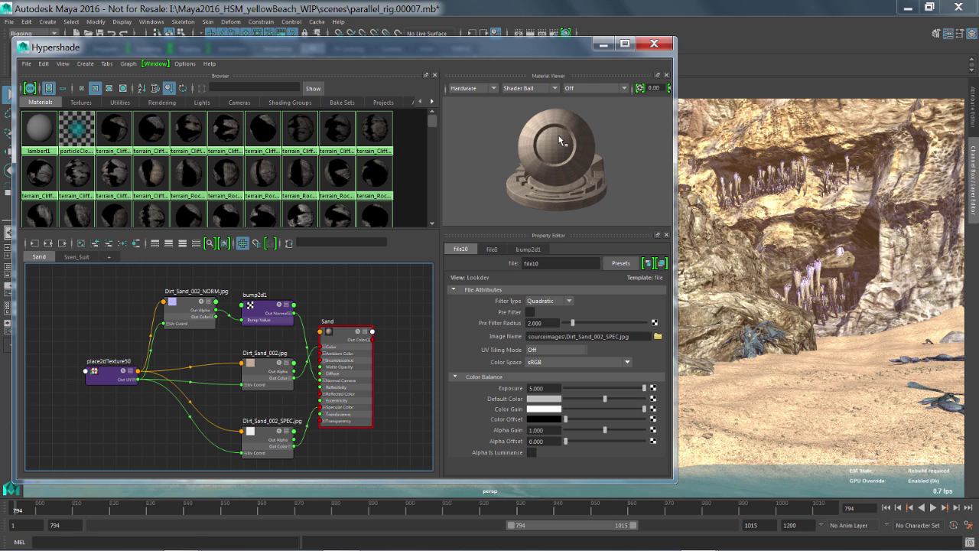
Step: Preview the Sand material on a sphere and scroll the browser to reveal more swatches
left_click(529, 88)
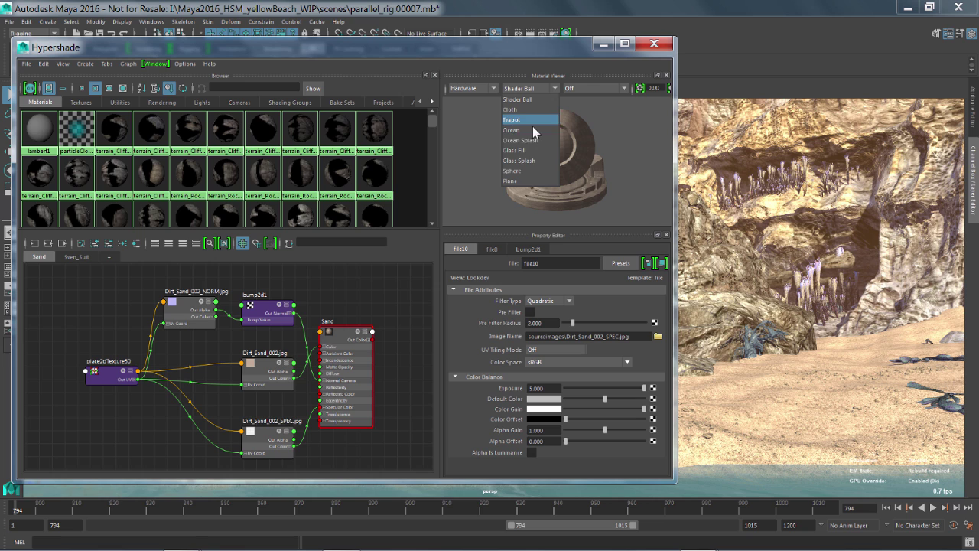
left_click(527, 171)
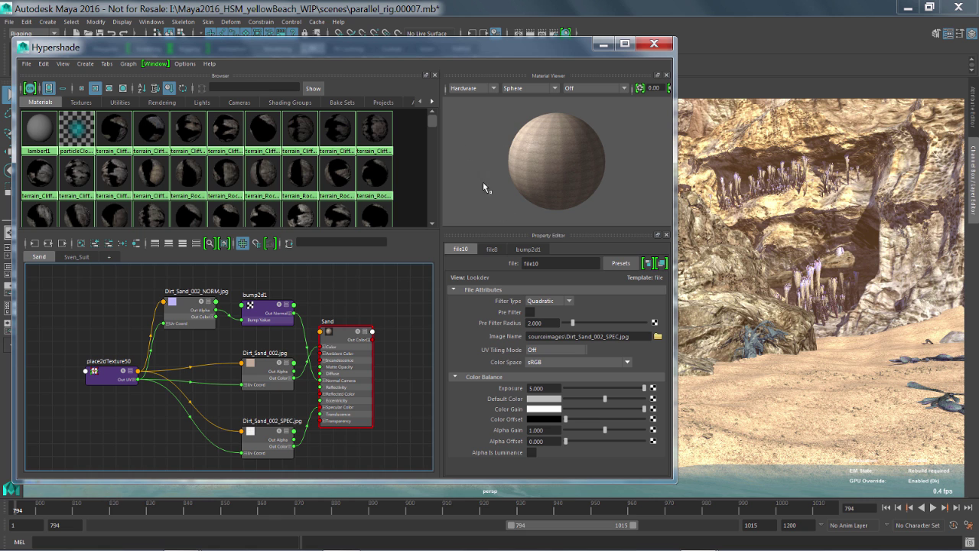
left_click_drag(433, 123, 427, 177)
Step: Render mi_car_paint_phen_x1 in the Material Viewer with mental ray on a Shader Ball
left_click(475, 89)
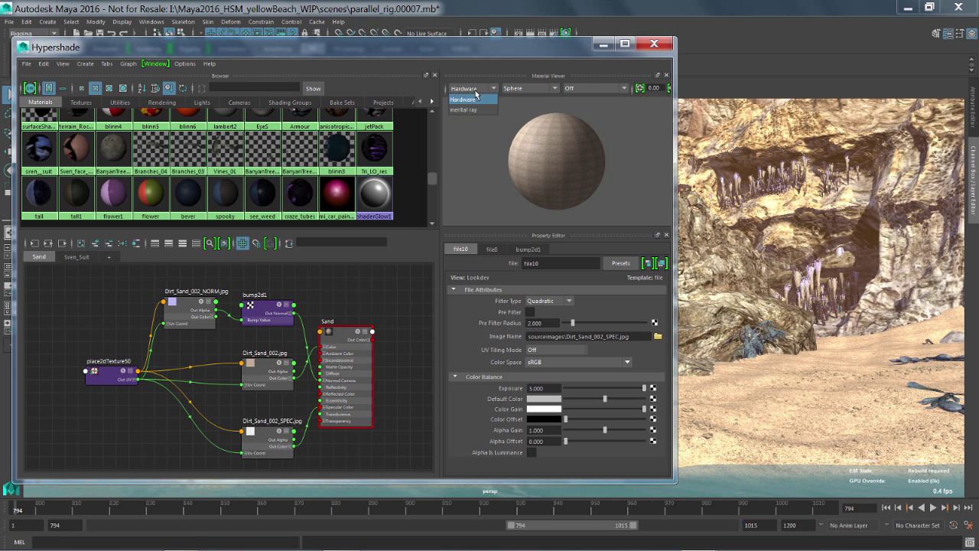
left_click(475, 110)
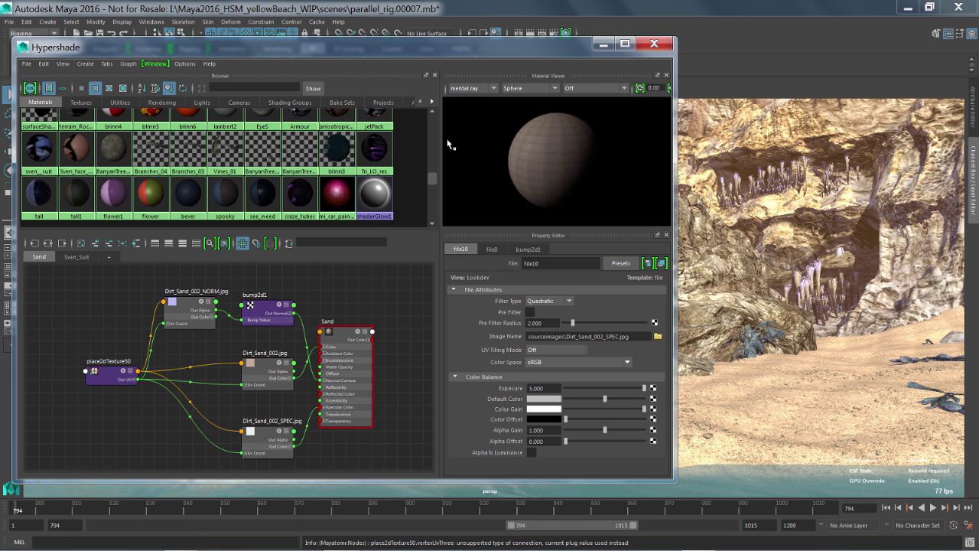
left_click(340, 202)
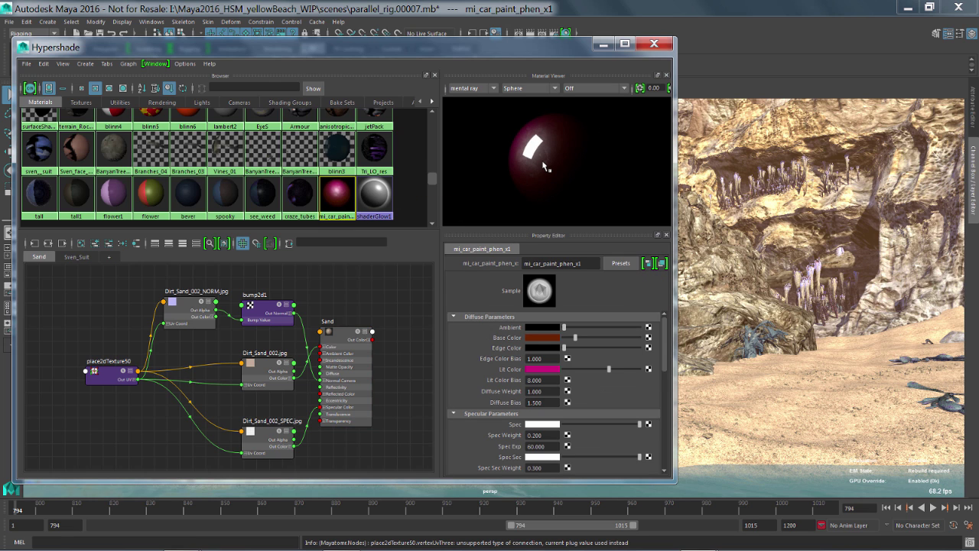
left_click(528, 91)
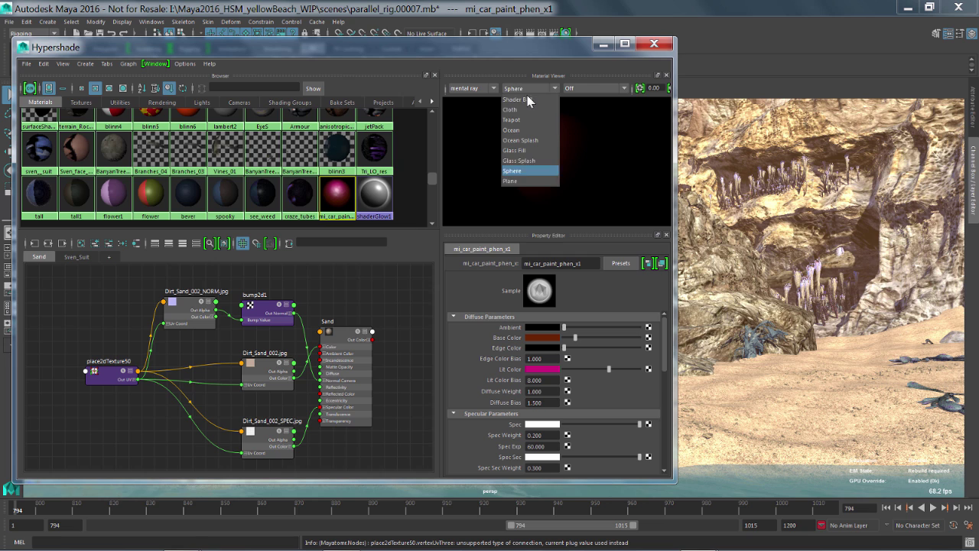
left_click(527, 100)
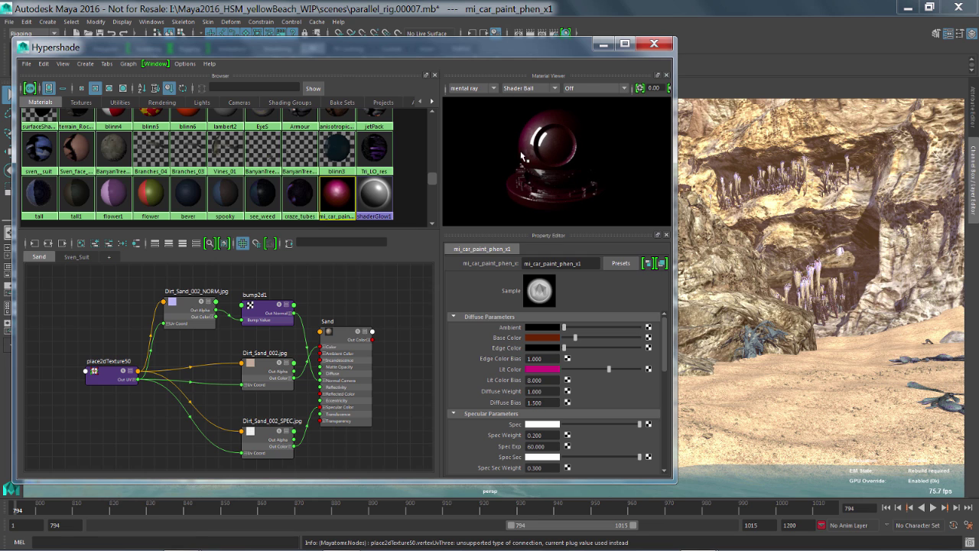
Step: Set the preview environment to Exterior1 Color and drag the car paint's Base Color darker
left_click(600, 90)
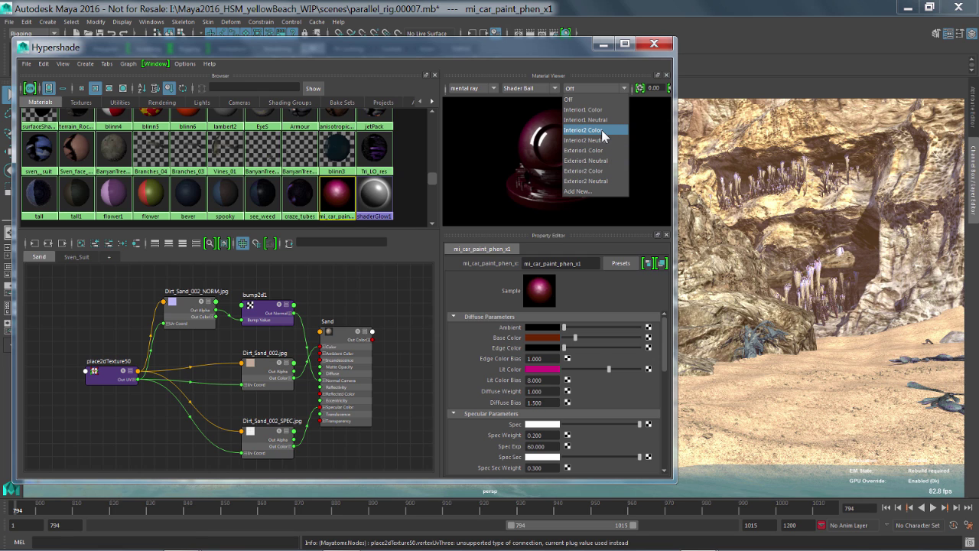
left_click(602, 150)
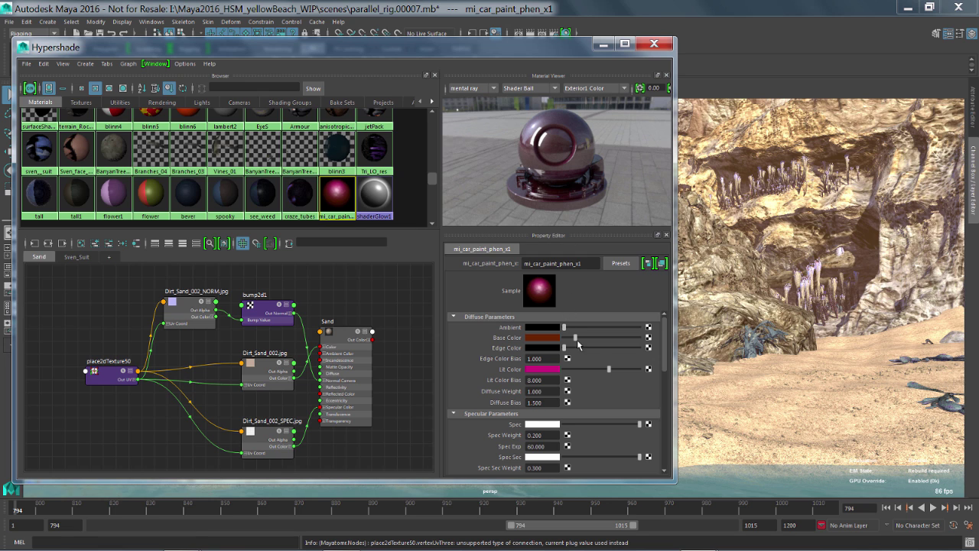
left_click_drag(575, 341, 567, 339)
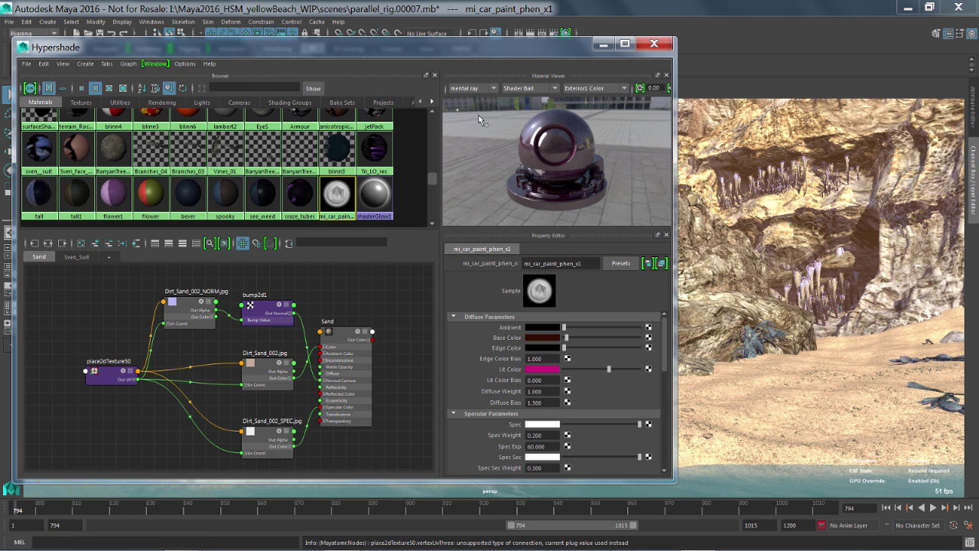
Step: Load the Sand material, switch the preview renderer back to Hardware, and nudge the graph left
left_click(342, 336)
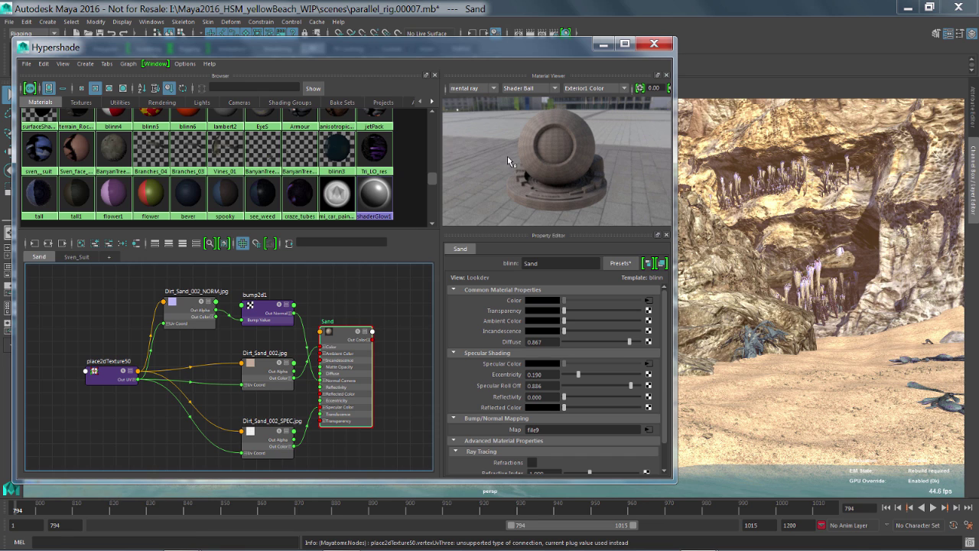
left_click(466, 89)
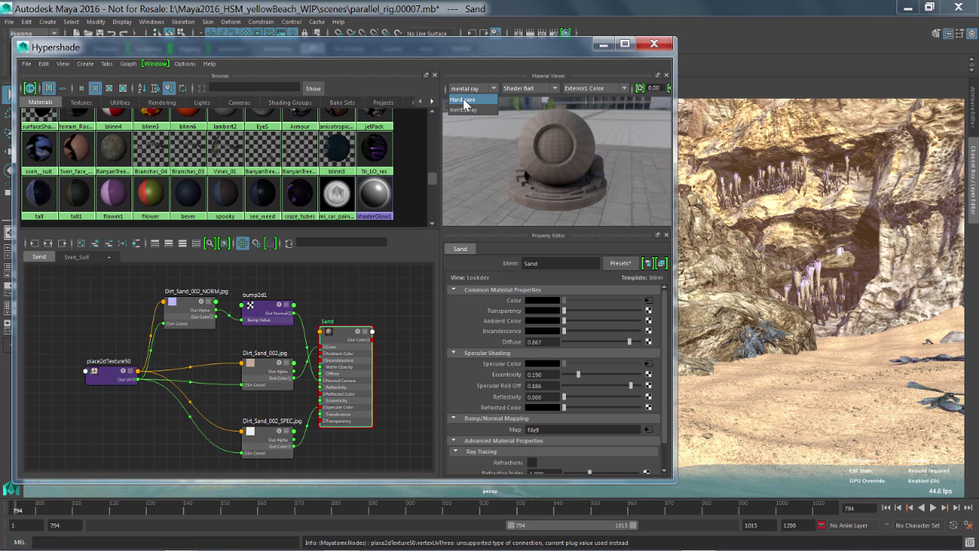
left_click(463, 100)
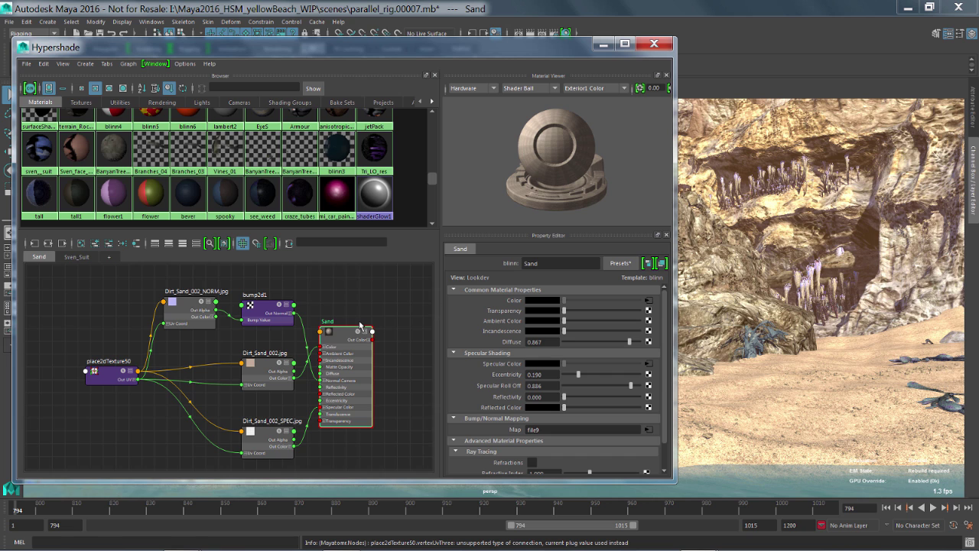
middle_click_drag(345, 309, 327, 306, "alt")
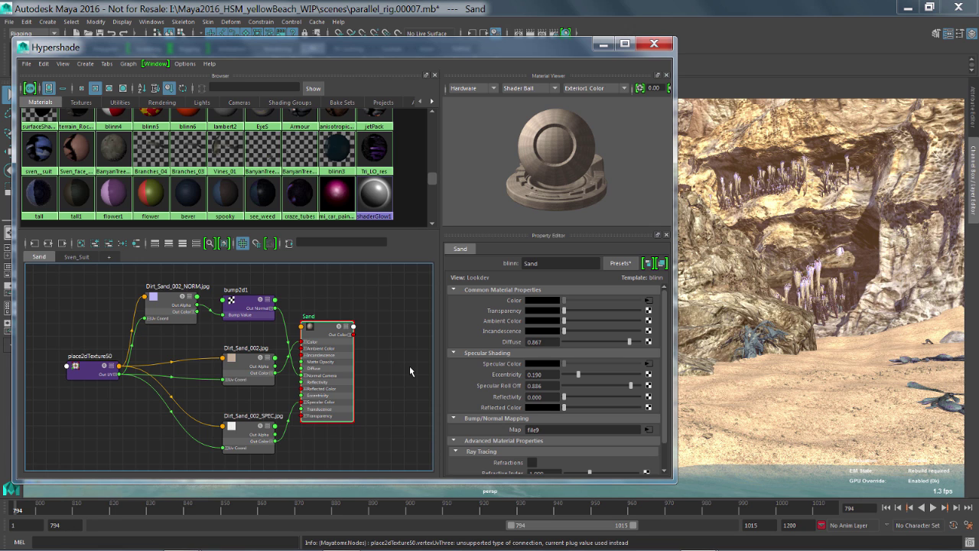
Step: Select bump2d1 to show its Bump Depth 1.000 and Tangent Space Normals settings
left_click(263, 306)
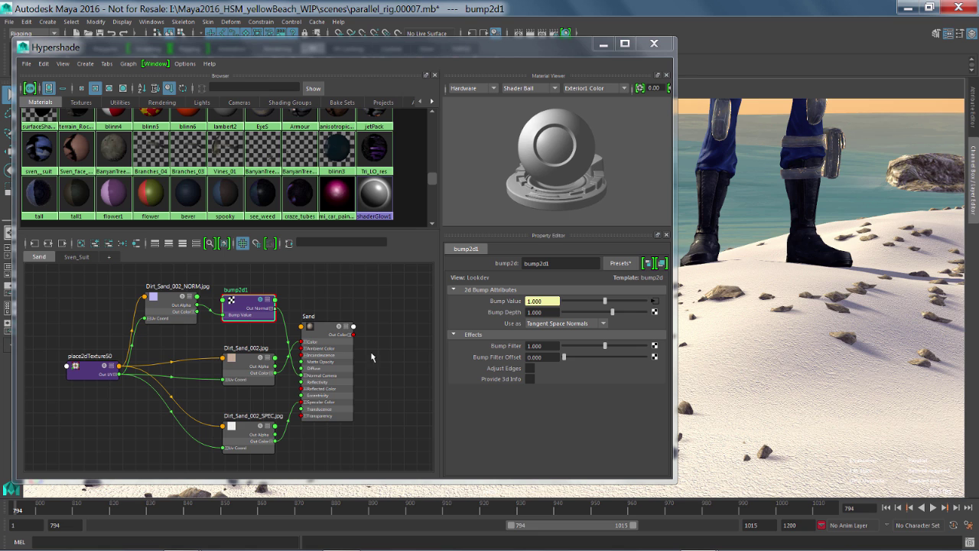
Step: Solo the Dirt_Sand_002 texture preview and drag the Sand node further right in the graph
left_click(260, 359)
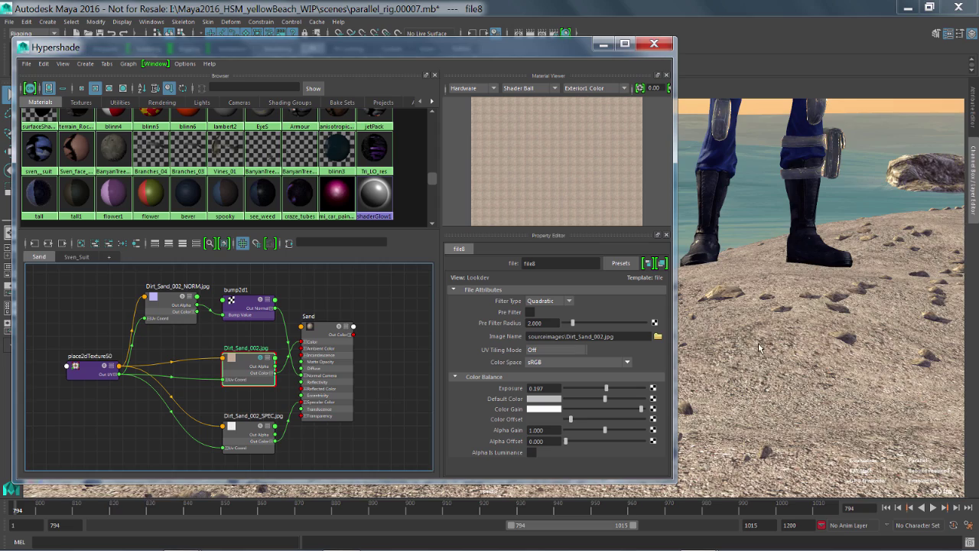
left_click_drag(758, 343, 683, 318, "alt")
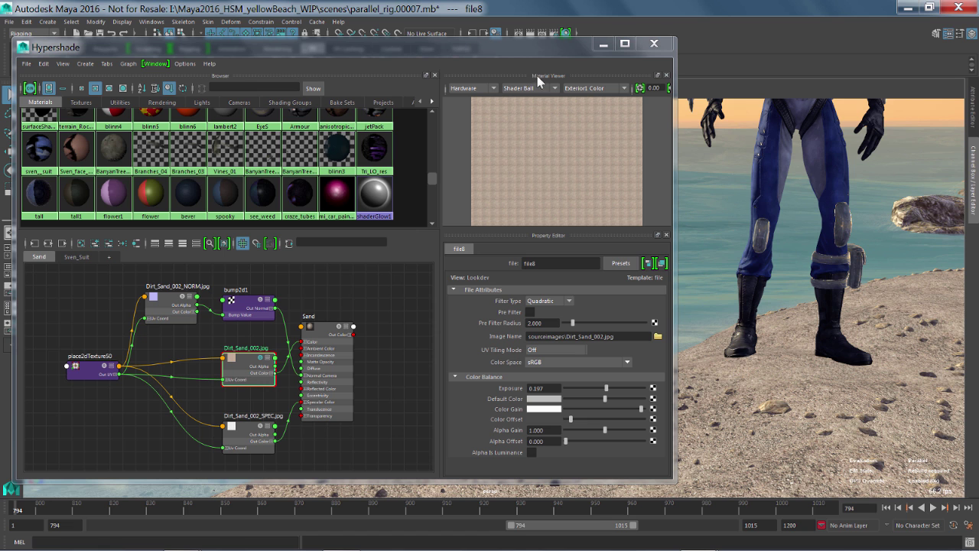
mouse_move(829, 380)
left_mouse_down("alt")
mouse_move(839, 372)
mouse_move(825, 374)
left_mouse_up("alt")
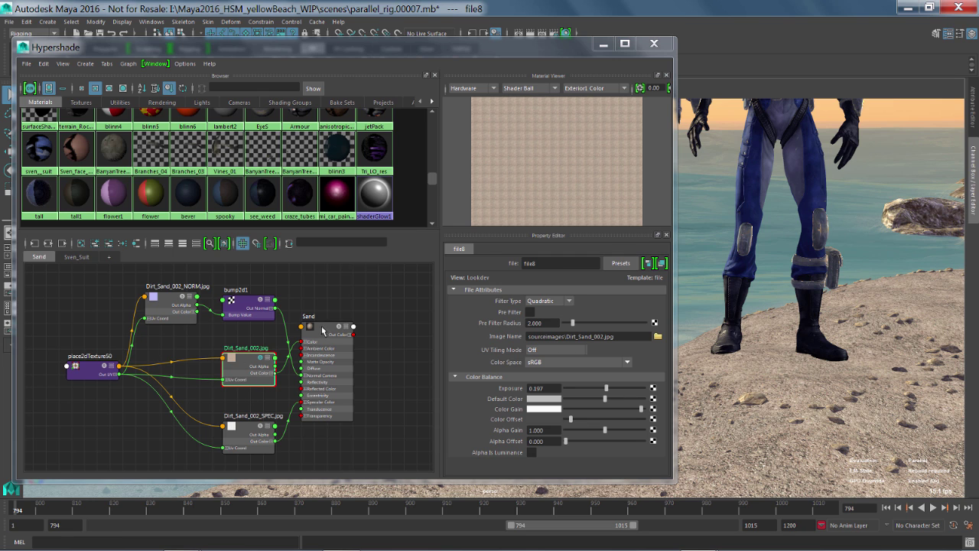
left_click_drag(323, 329, 369, 326)
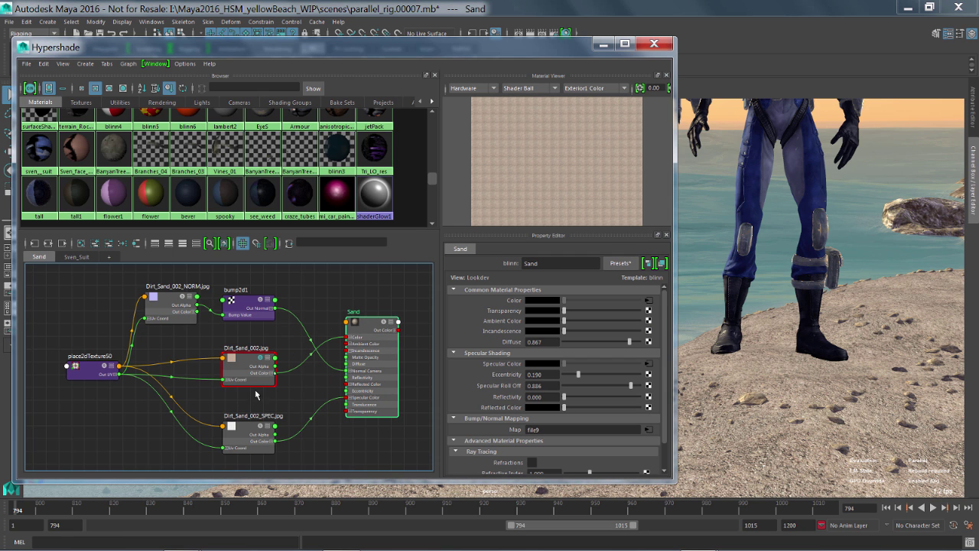
Step: Solo the Dirt_Sand_002_SPEC texture, move it up-left, and create a remapHsv node
left_click(261, 430)
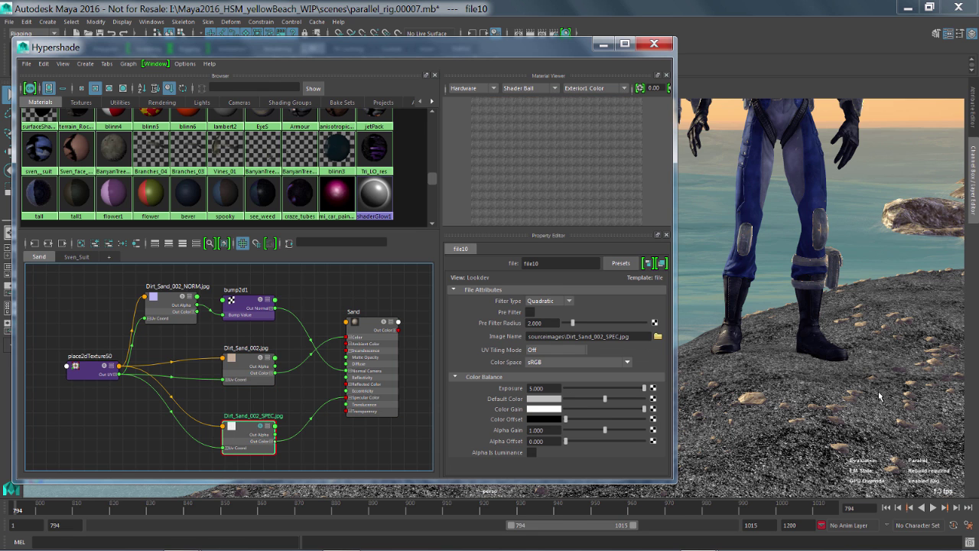
left_click_drag(240, 426, 214, 420)
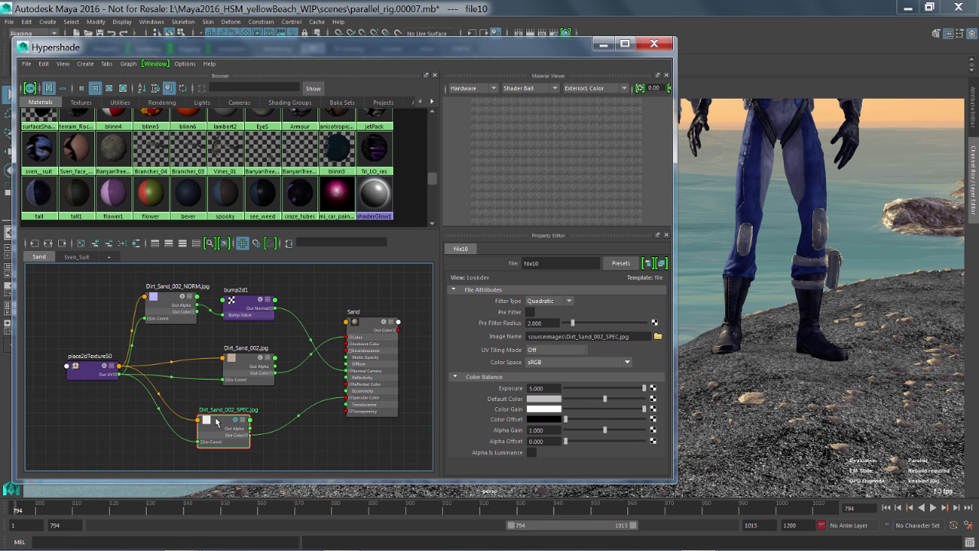
type("remp")
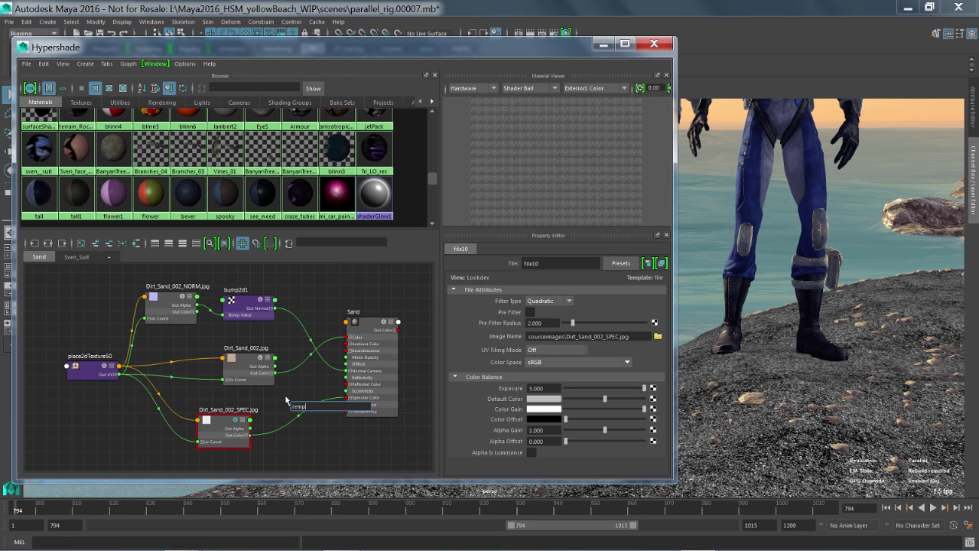
key("BackSpace")
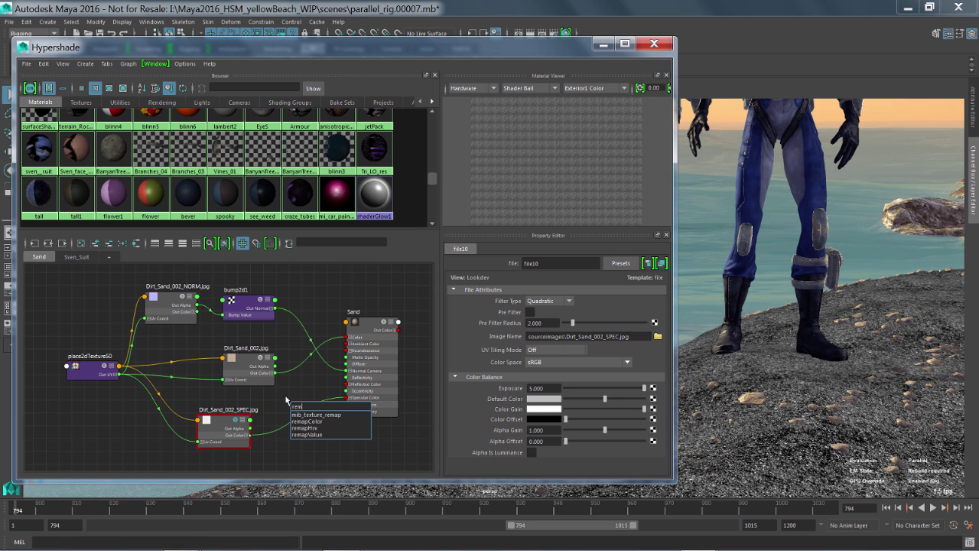
type("aphsv")
key("Return")
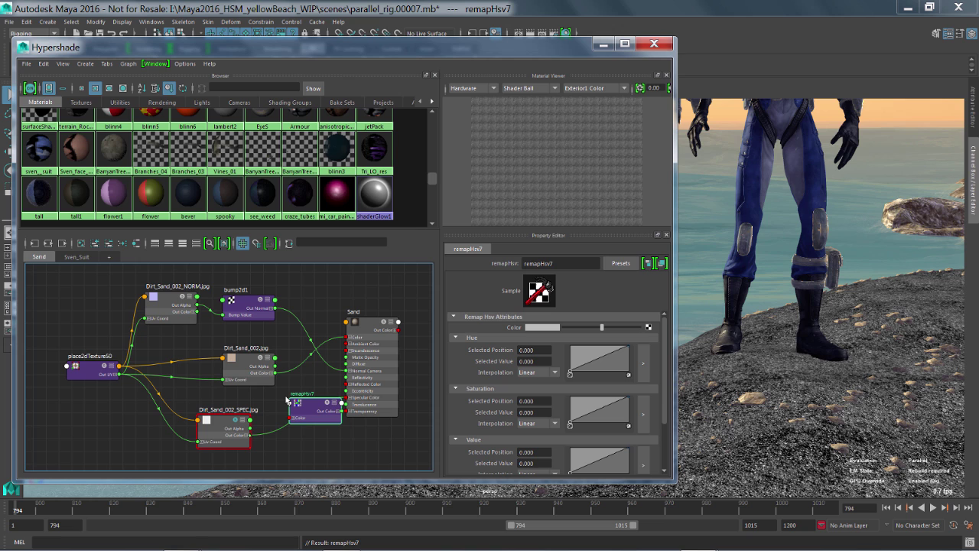
Step: Wire file10's colour into remapHsv7.color and remapHsv7.outColor into Sand's specular colour
left_click_drag(287, 400, 280, 423)
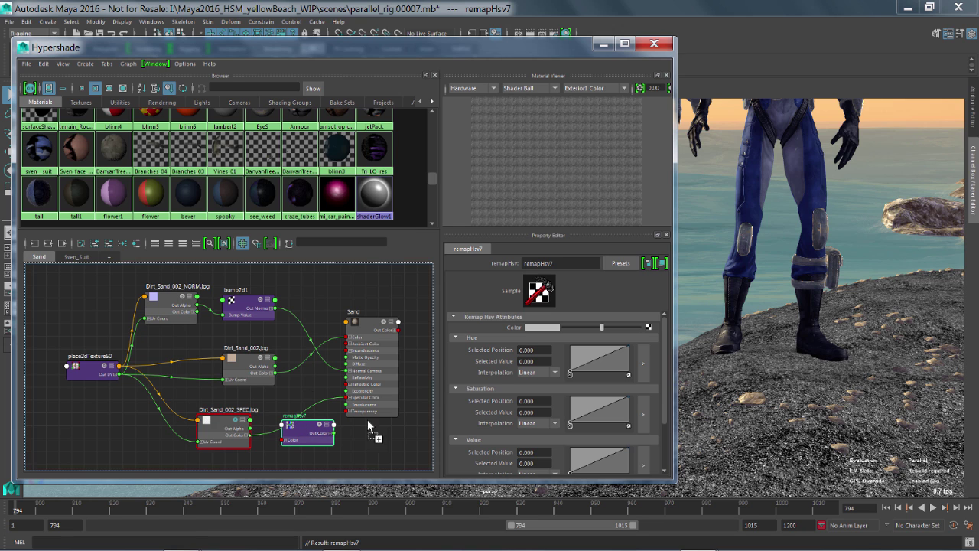
middle_click_drag(489, 337, 536, 327)
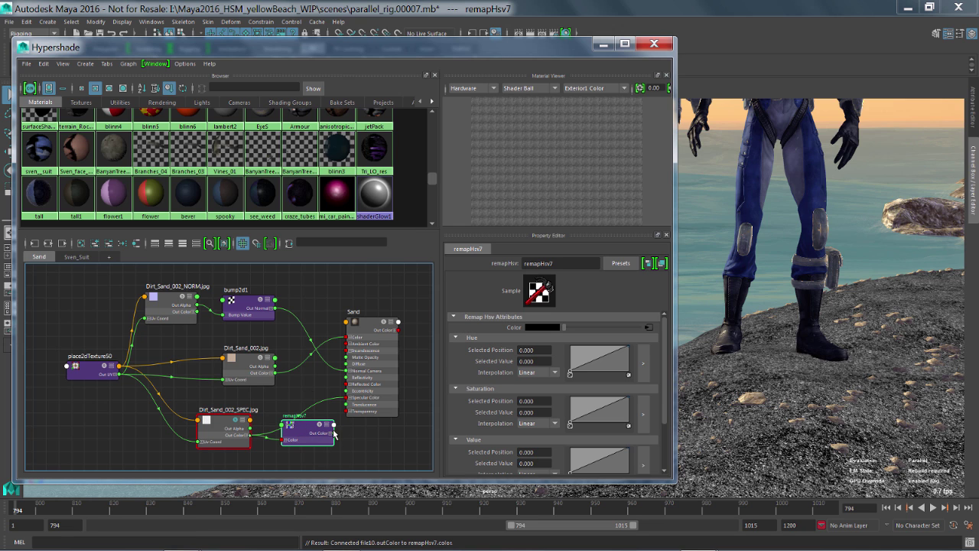
left_click_drag(334, 425, 306, 417)
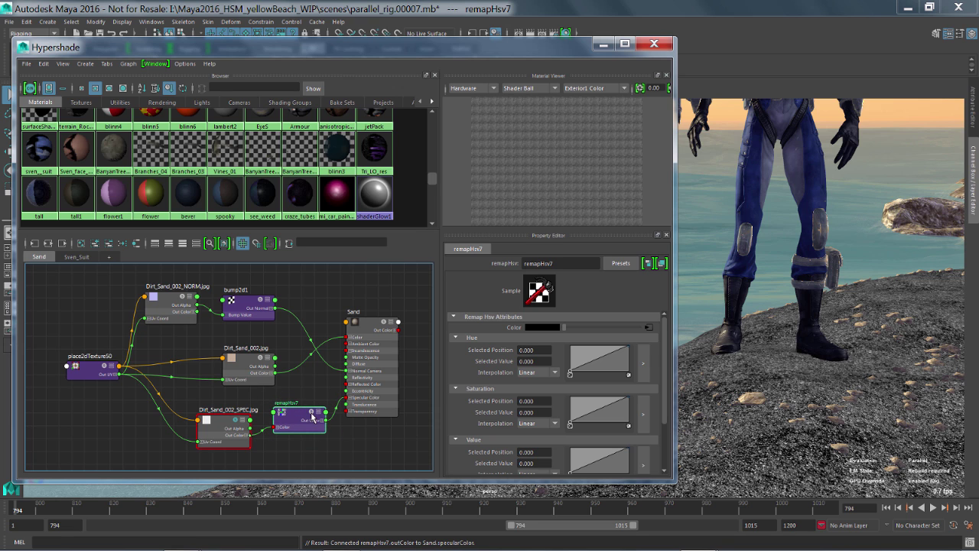
Step: On remapHsv7's Value ramp, add a point at about 0.87 position with value 0.240
left_click(304, 418)
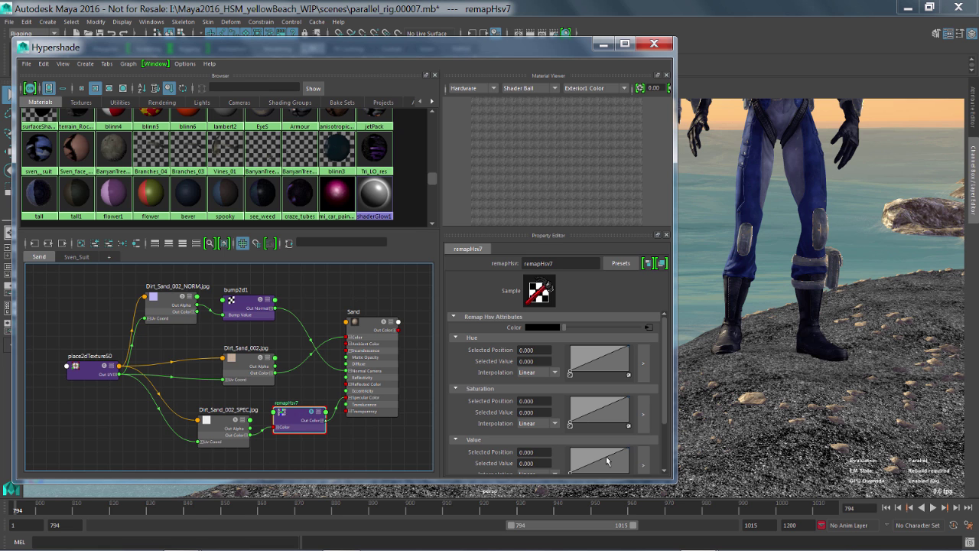
left_click_drag(607, 459, 623, 471)
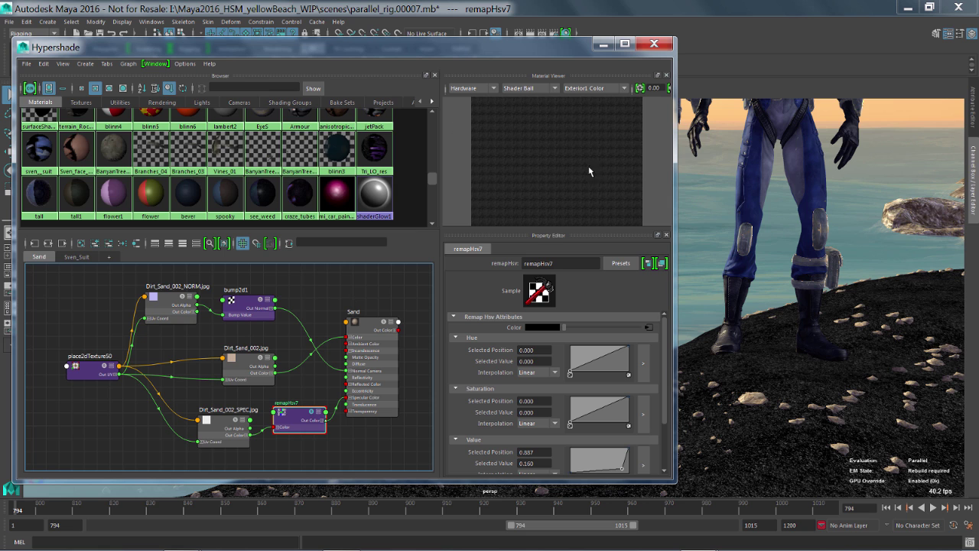
left_click_drag(784, 356, 815, 394, "alt")
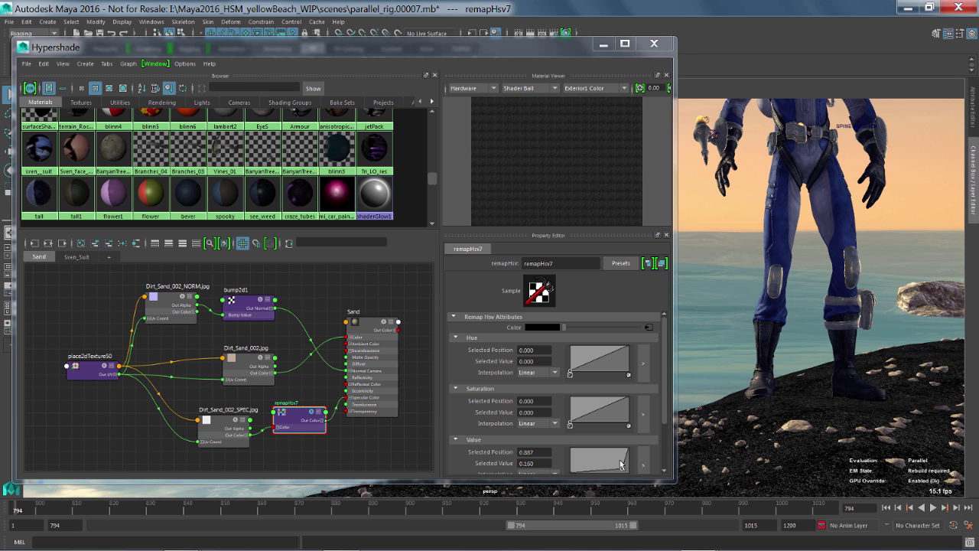
left_click_drag(622, 468, 624, 466)
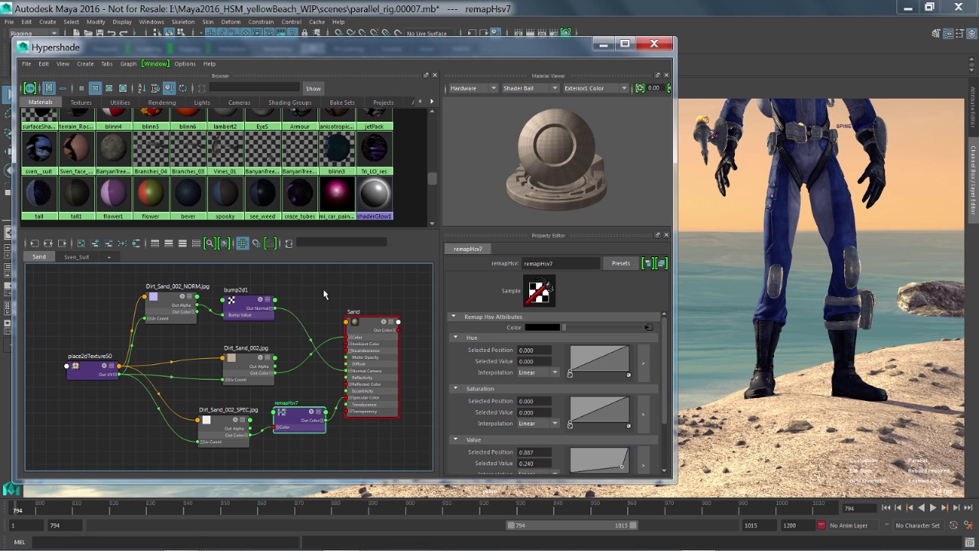
Step: Dock the Create panel left of the Hypershade node graph and widen it
left_click(156, 64)
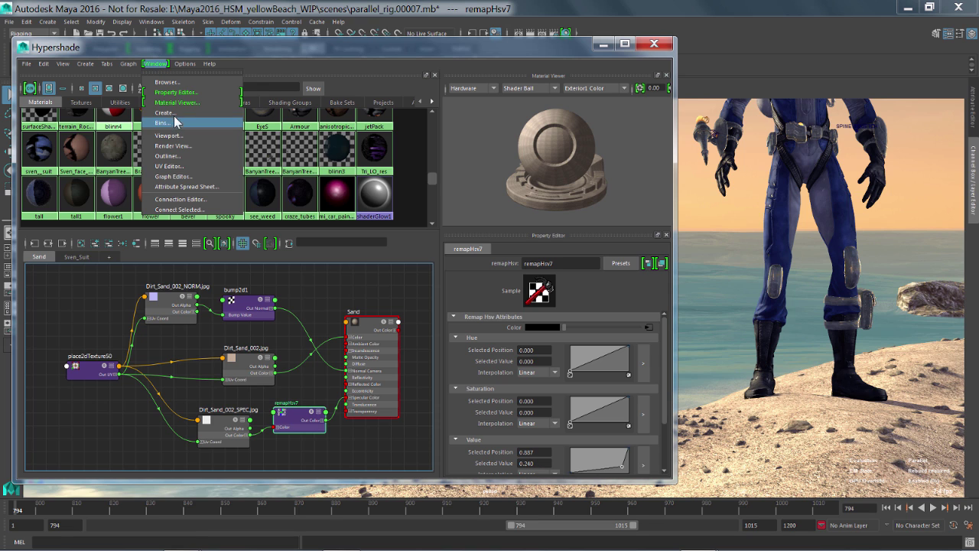
left_click(165, 112)
left_click_drag(17, 10, 43, 329)
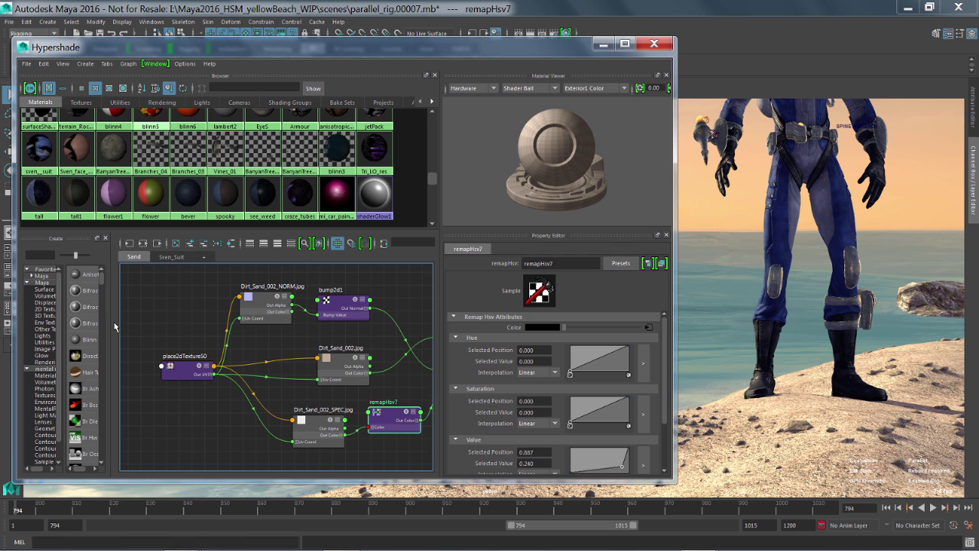
left_click_drag(112, 326, 138, 325)
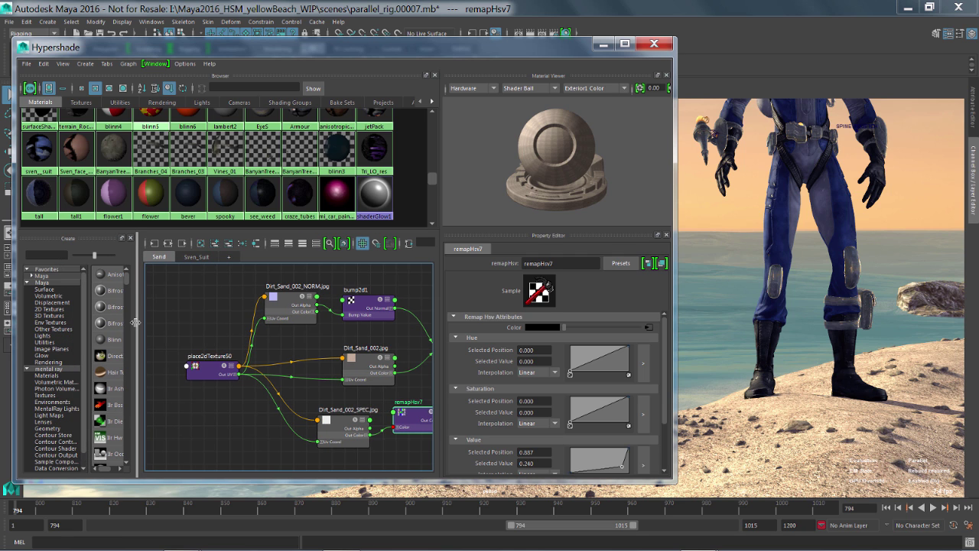
Step: Dock the Bins panel as a tab with Create and narrow it to widen the graph
left_click(156, 64)
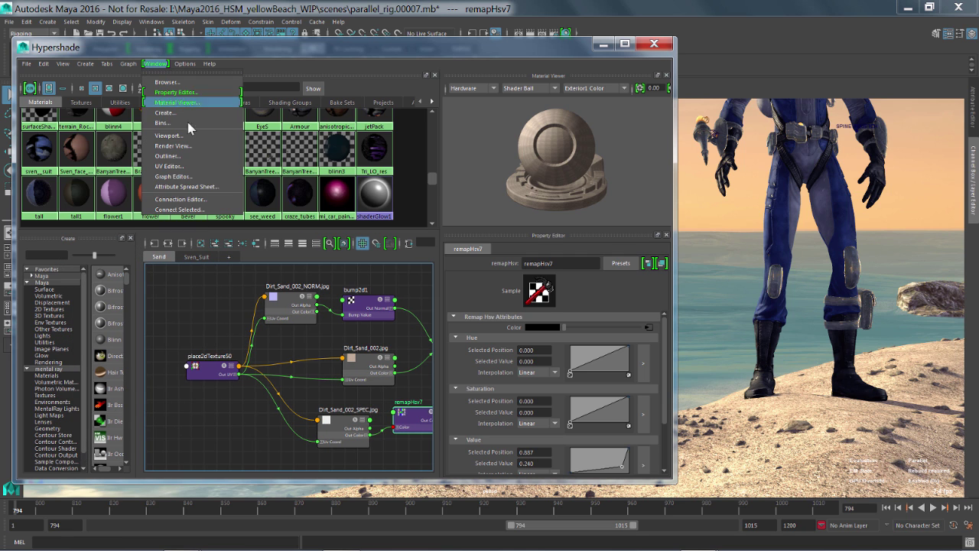
left_click(162, 122)
left_click_drag(23, 10, 61, 363)
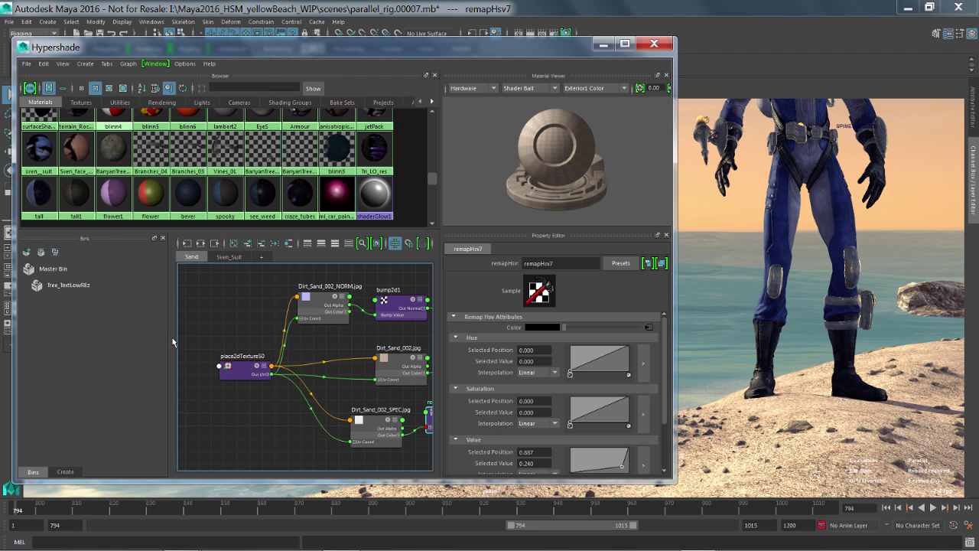
left_click_drag(169, 337, 88, 378)
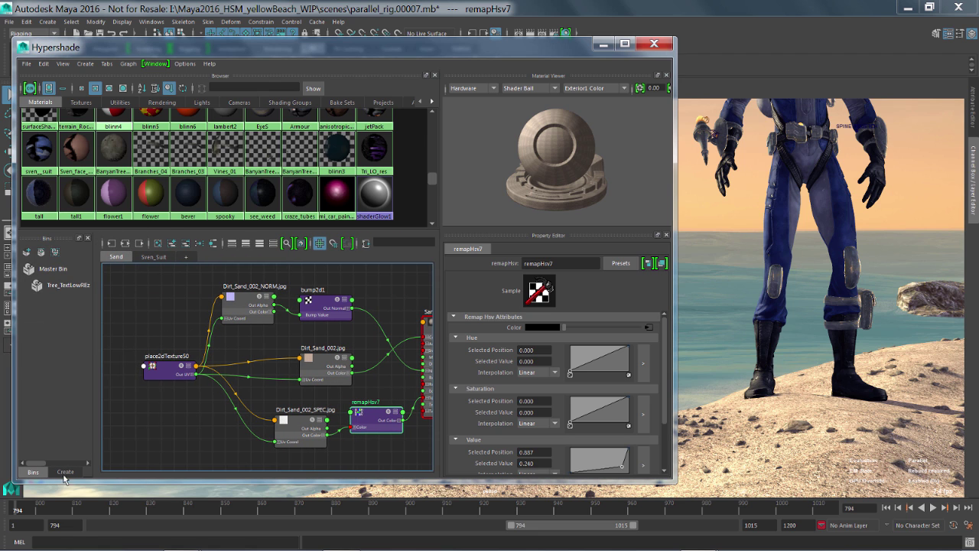
Step: Pull the Create tab out of the Bins dock and close the Create panel
left_click(65, 473)
left_click(36, 473)
left_click_drag(61, 472, 85, 78)
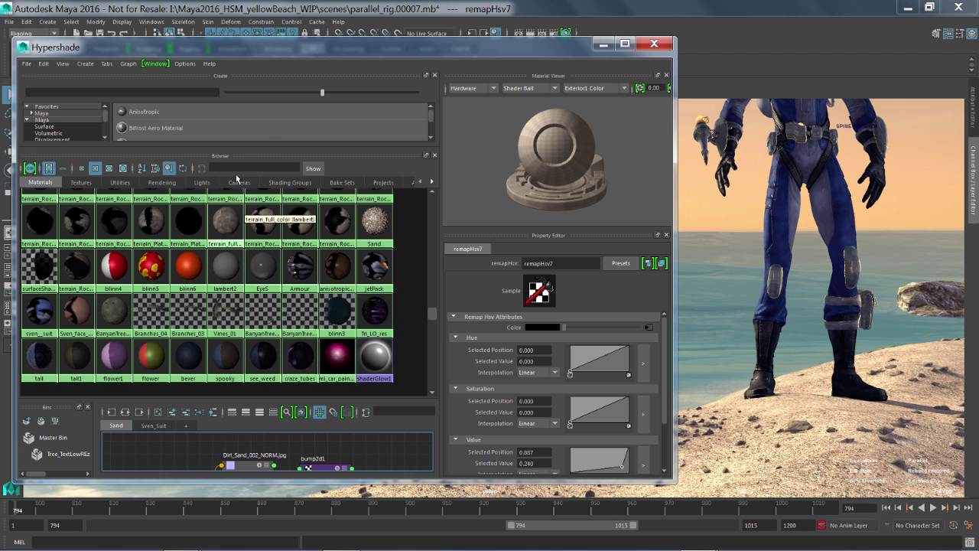
left_click(435, 75)
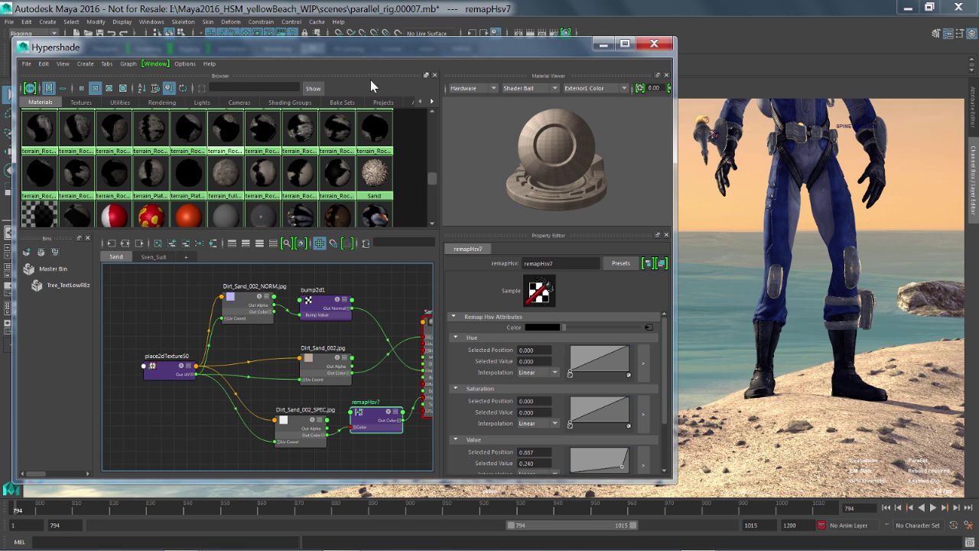
Step: Dock the UV Editor as a tab beside the Material Viewer and bring it to the front
left_click(160, 64)
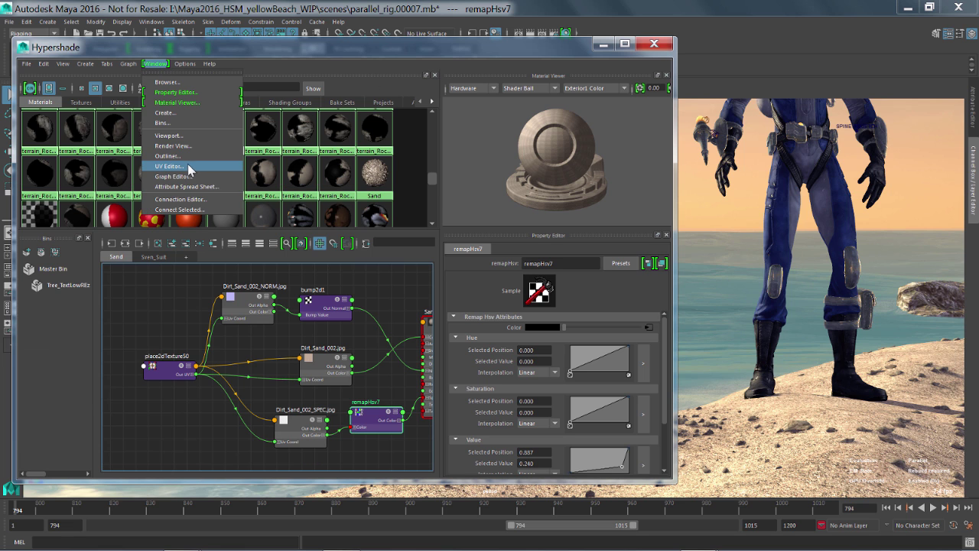
left_click(236, 170)
left_click_drag(236, 170, 551, 157)
left_click(508, 221)
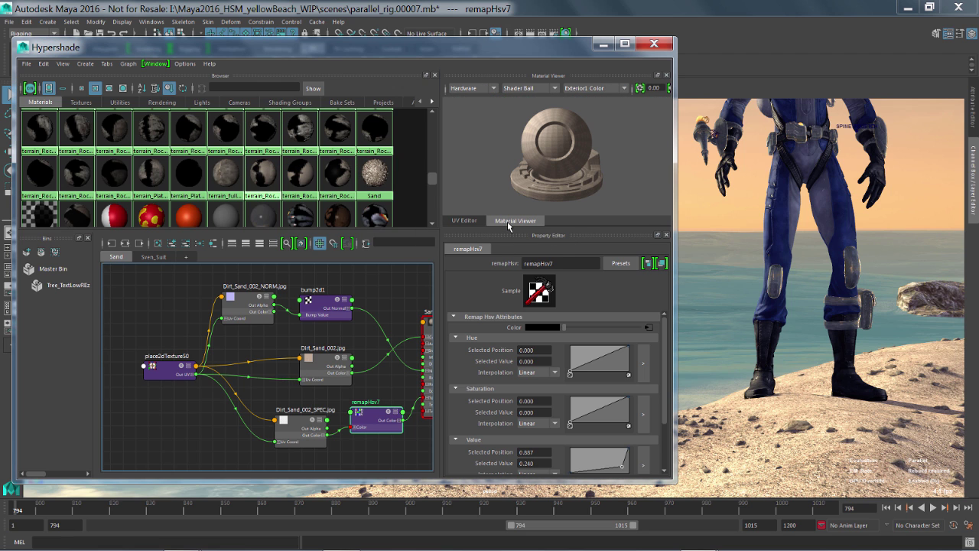
left_click(464, 222)
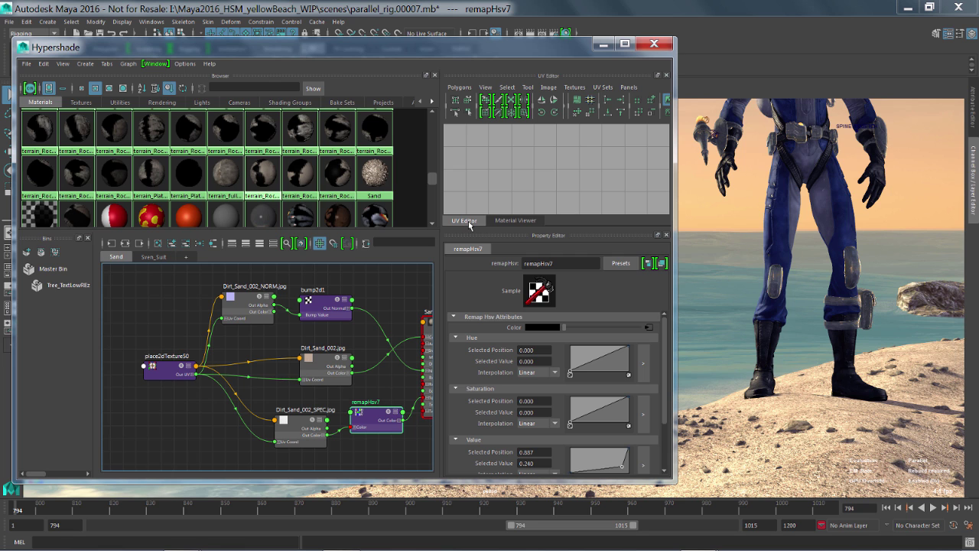
Step: Frame every node of the Sand network and move the Hypershade window down and right
key("a")
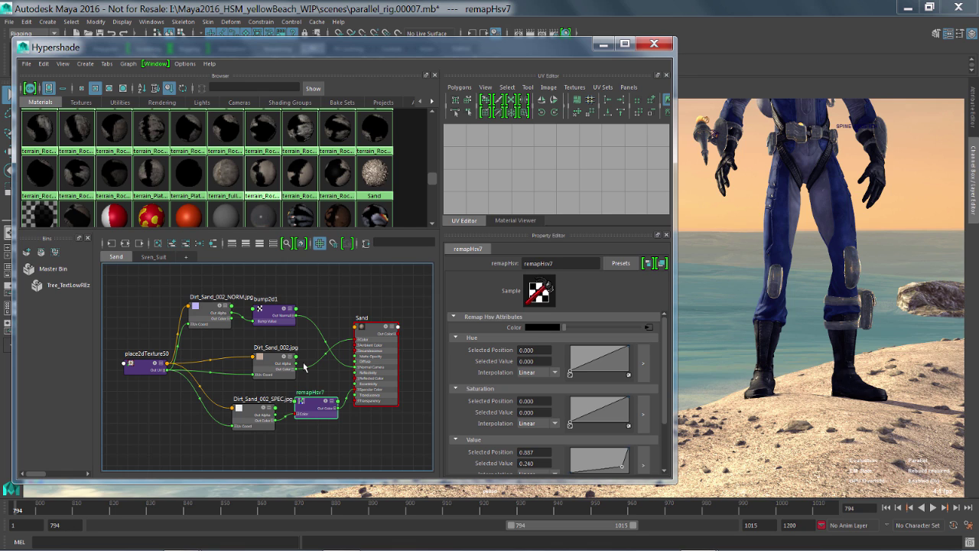
left_click_drag(445, 46, 459, 117)
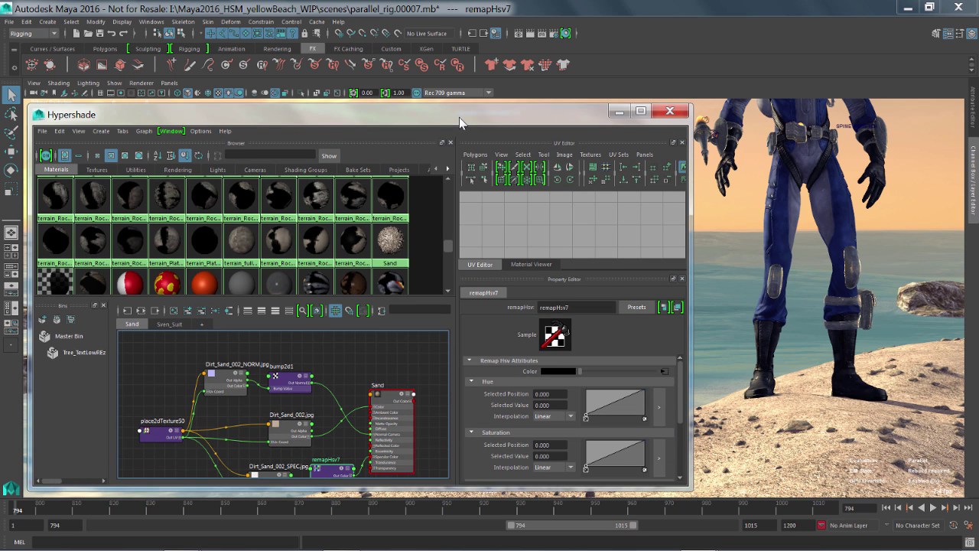